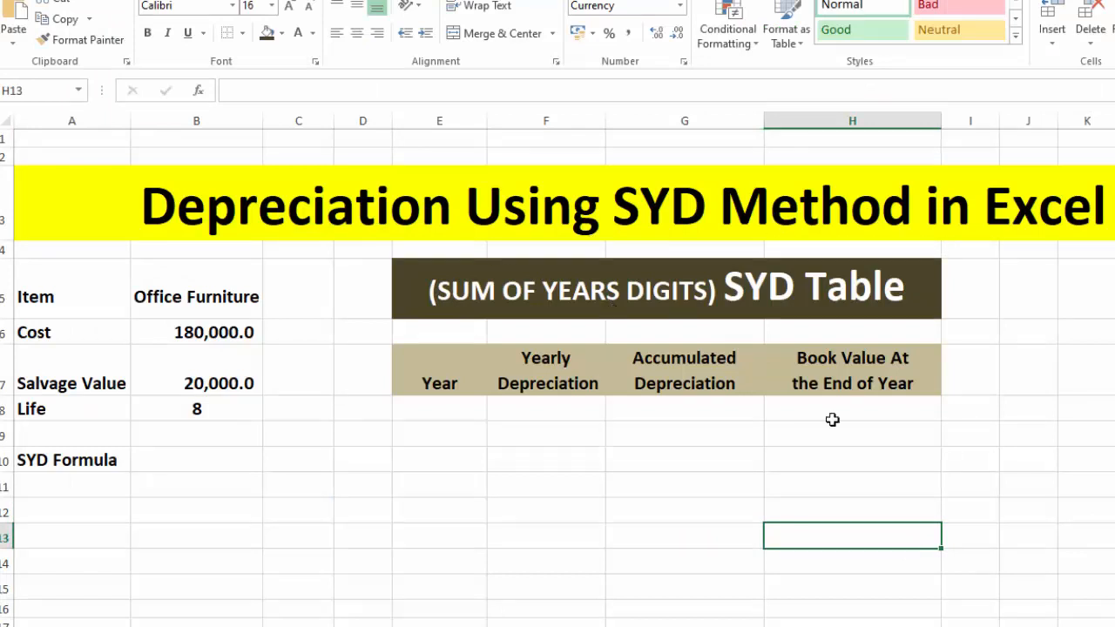
- Enter the formula =SYD(B6,B7,B8,1) in cell B10 to calculate the first year's depreciation
left_click(457, 407)
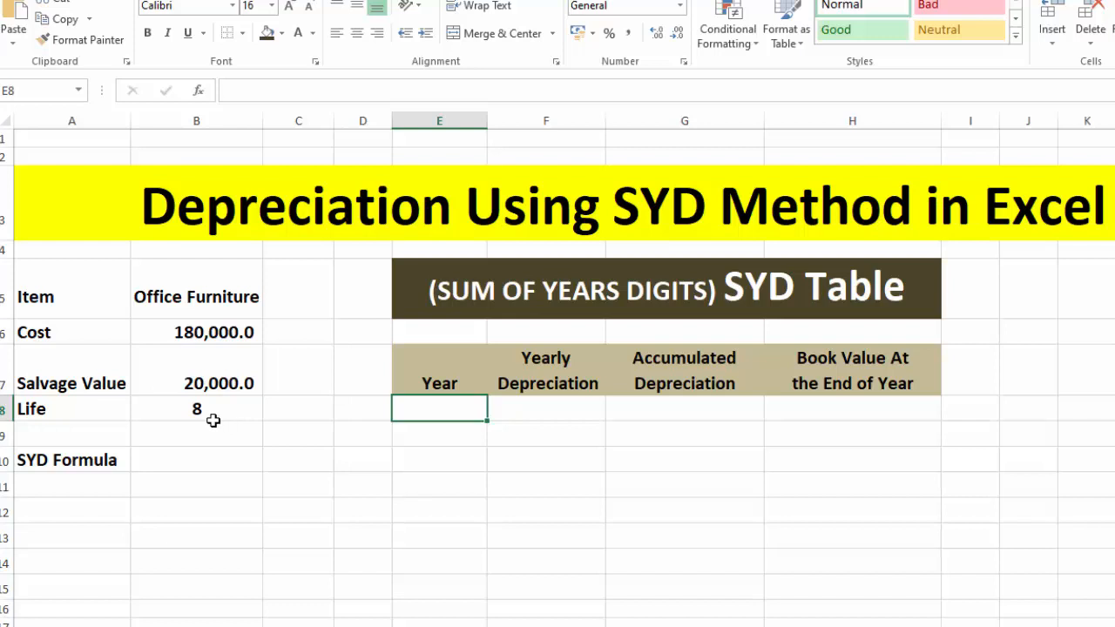
left_click(174, 464)
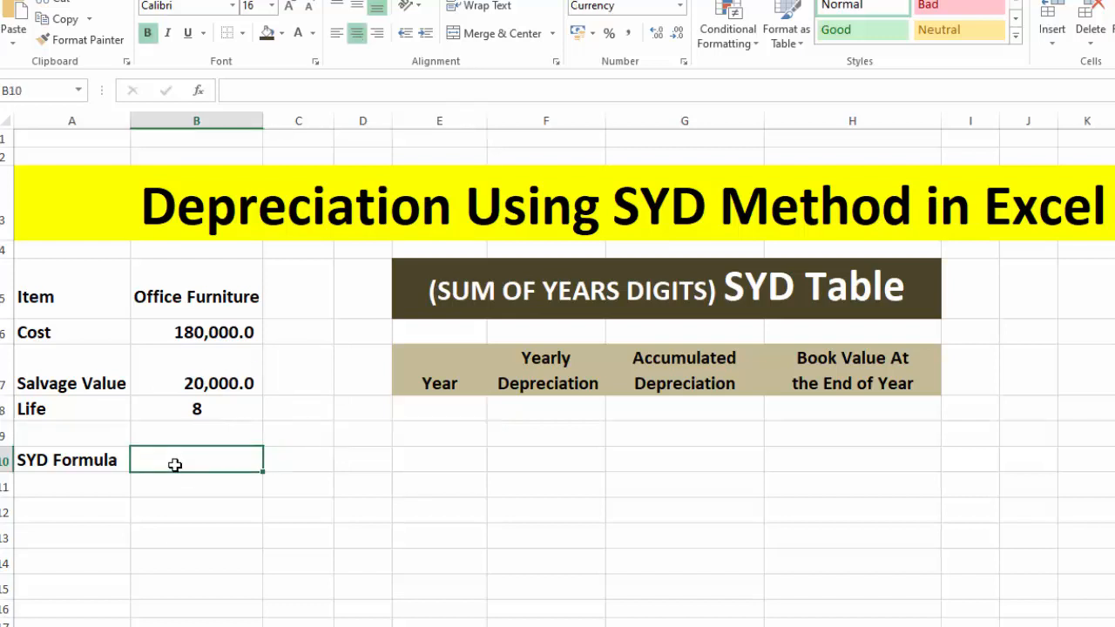
type("=")
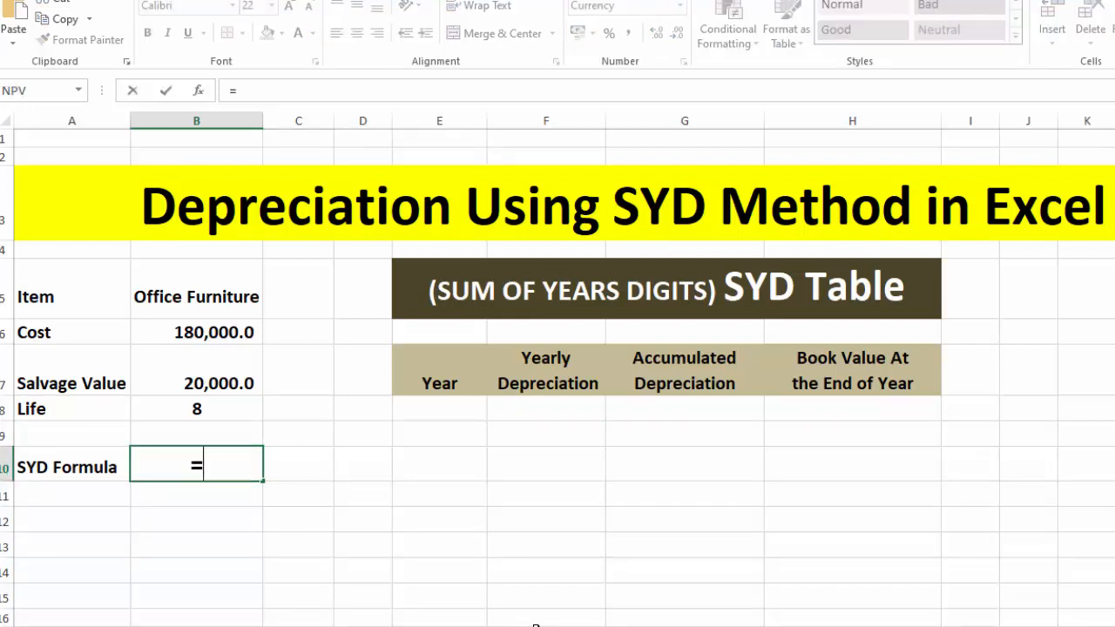
type("syd")
key("Tab")
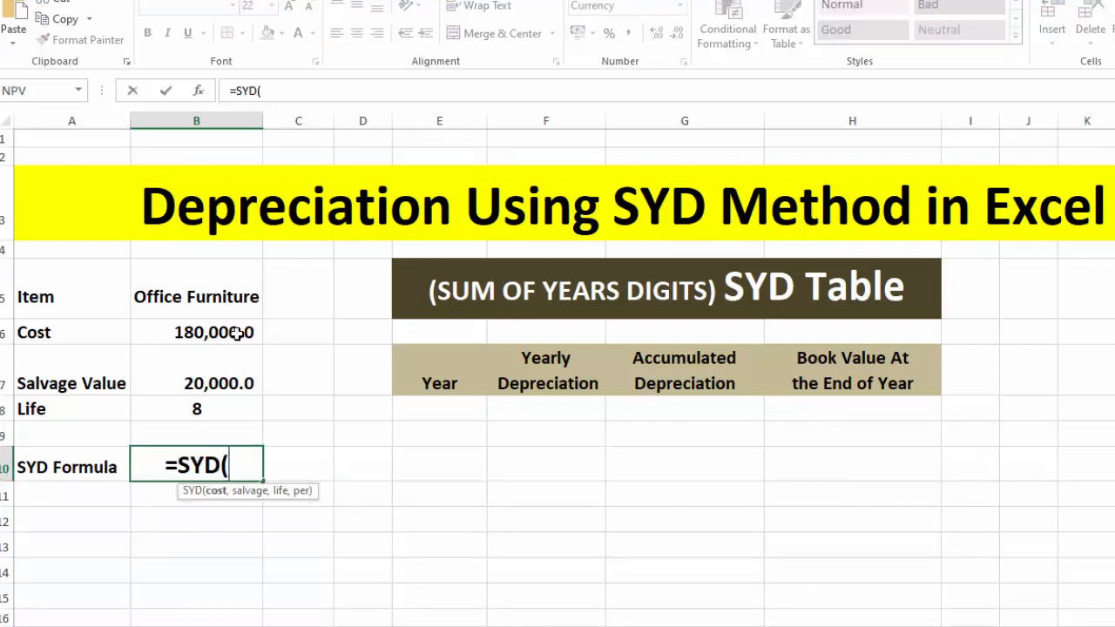
left_click(236, 332)
type(",")
left_click(229, 385)
type(",")
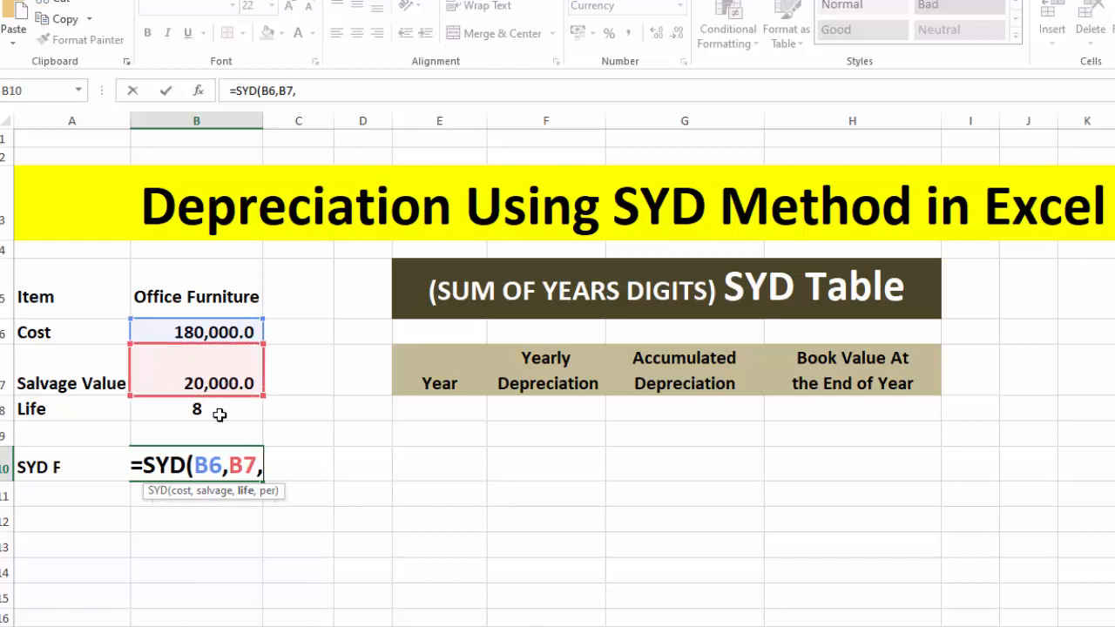
left_click(219, 414)
type(",")
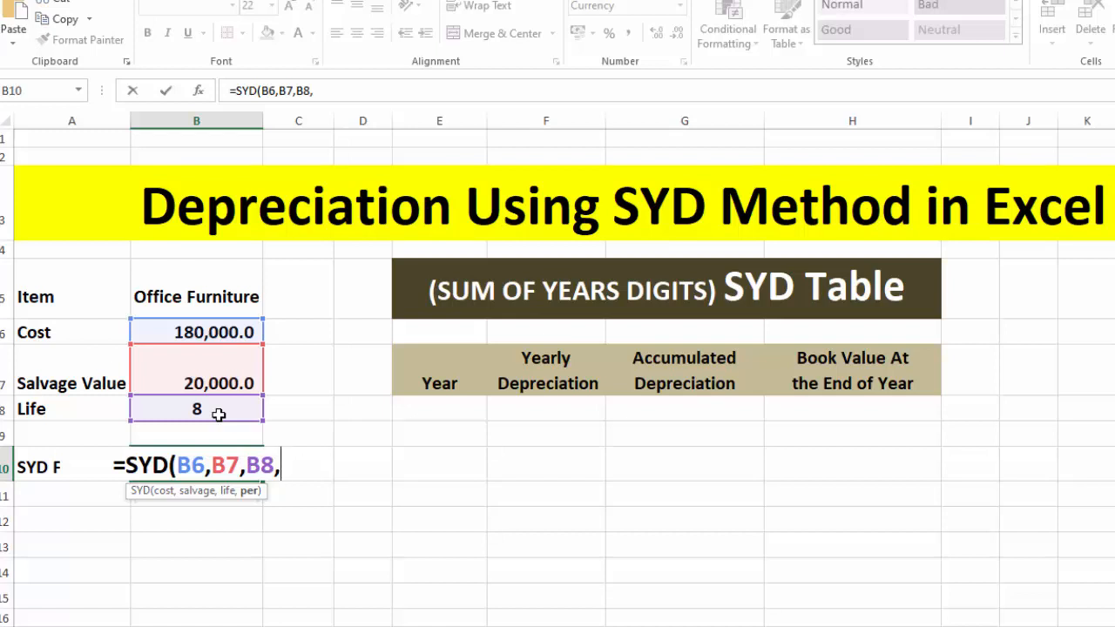
type("1)")
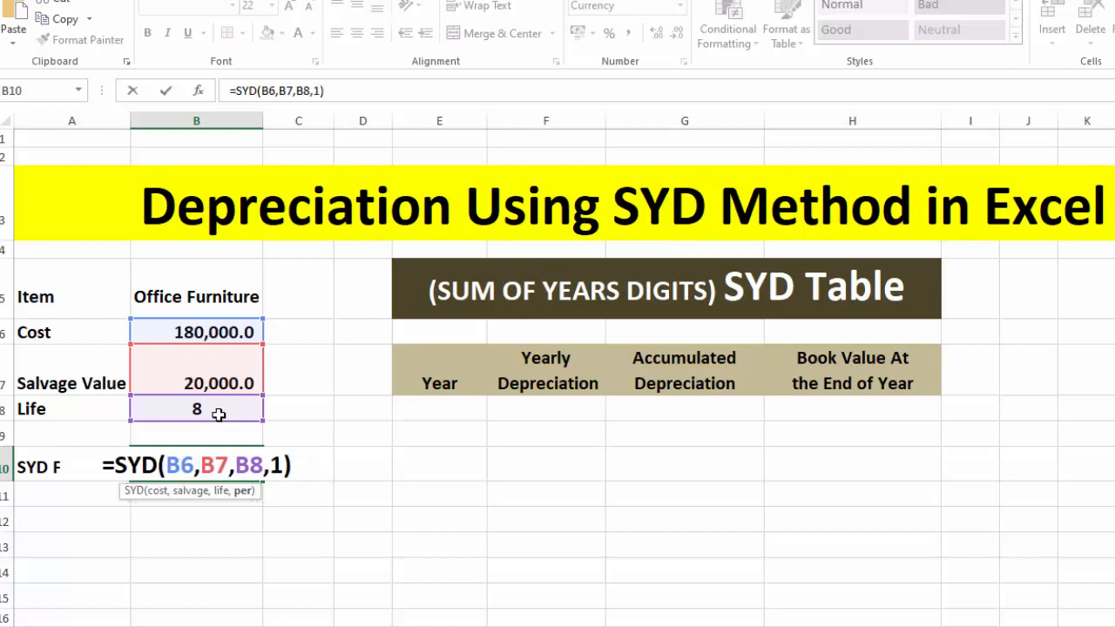
key("Return")
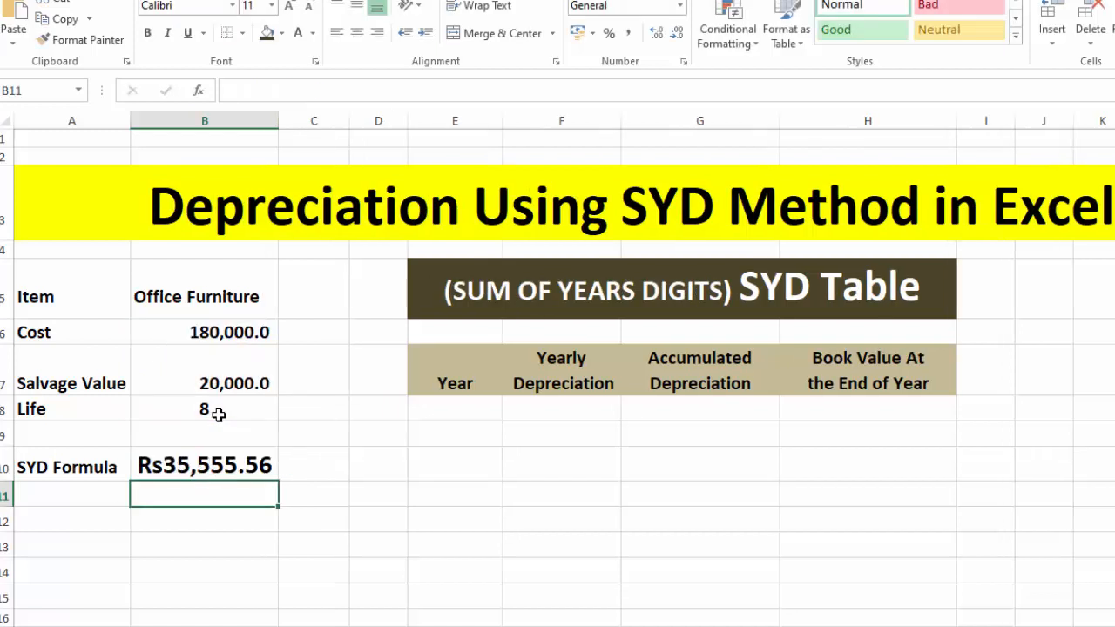
- Reduce the font size of the SYD result in B10 by four increments
left_click(218, 462)
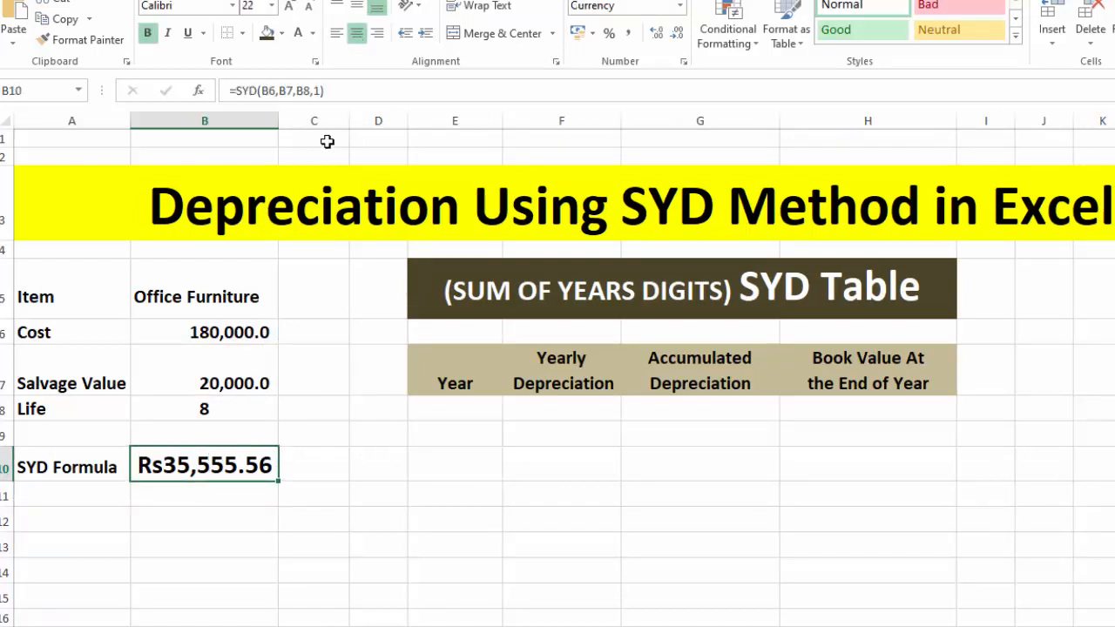
left_click(307, 7)
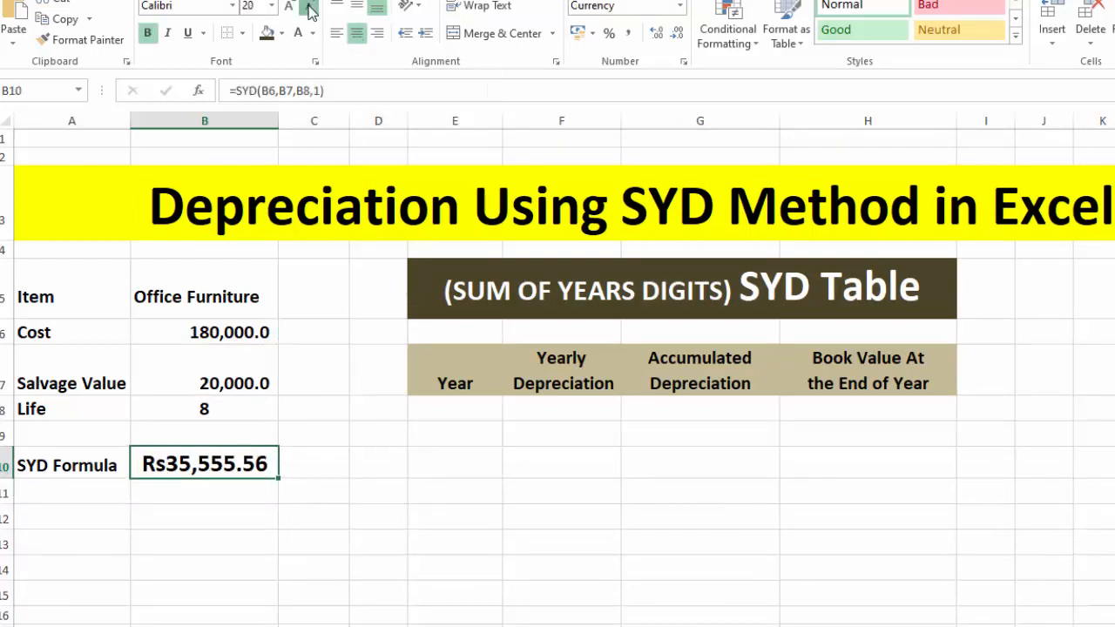
left_click(307, 7)
left_click(308, 7)
left_click(307, 7)
- Number the Year column from 1 to 8 in cells E8 to E15, filling the series from 1 and 2
left_click(471, 417)
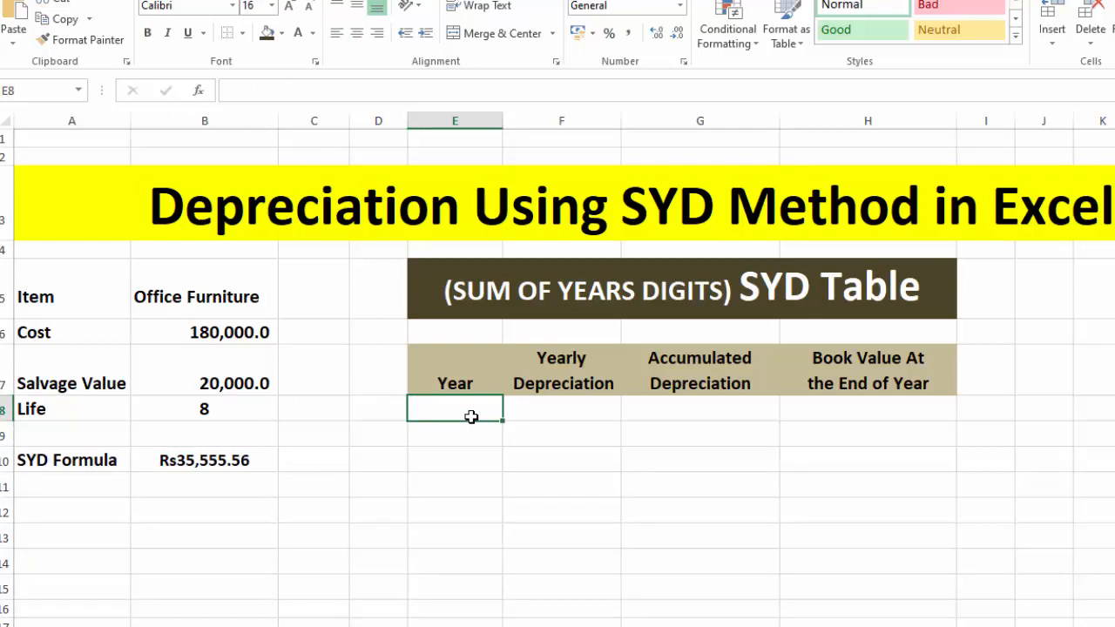
type("1")
key("Return")
type("2")
key("Return")
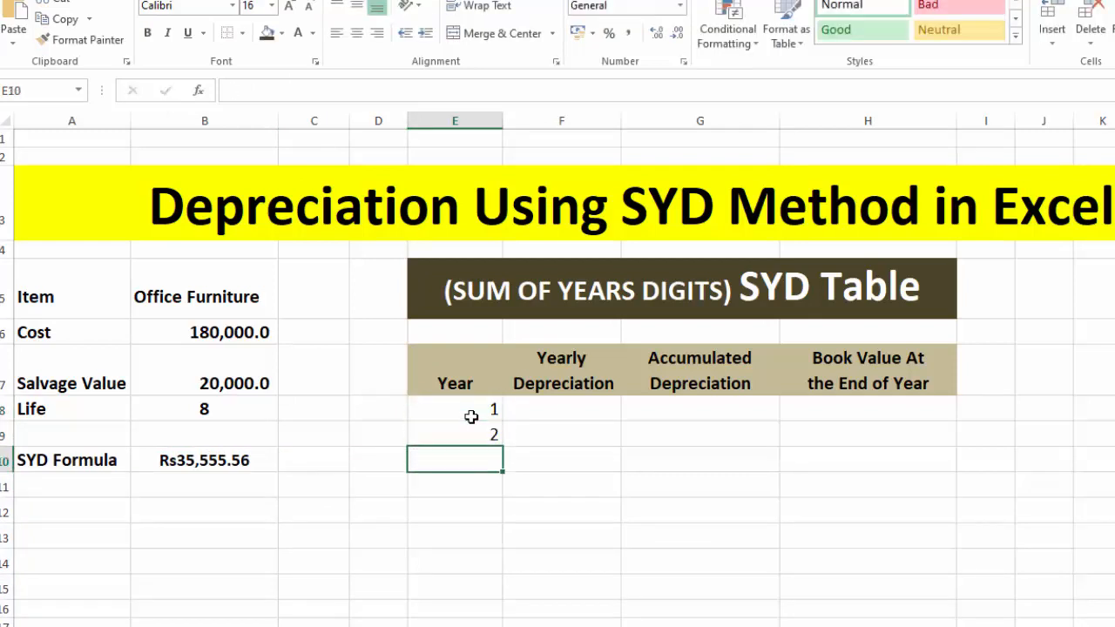
left_click_drag(468, 412, 501, 599)
- Enter the formula =SYD(B6,B7,B8,E8) in F8 for the year 1 yearly depreciation
left_click(556, 415)
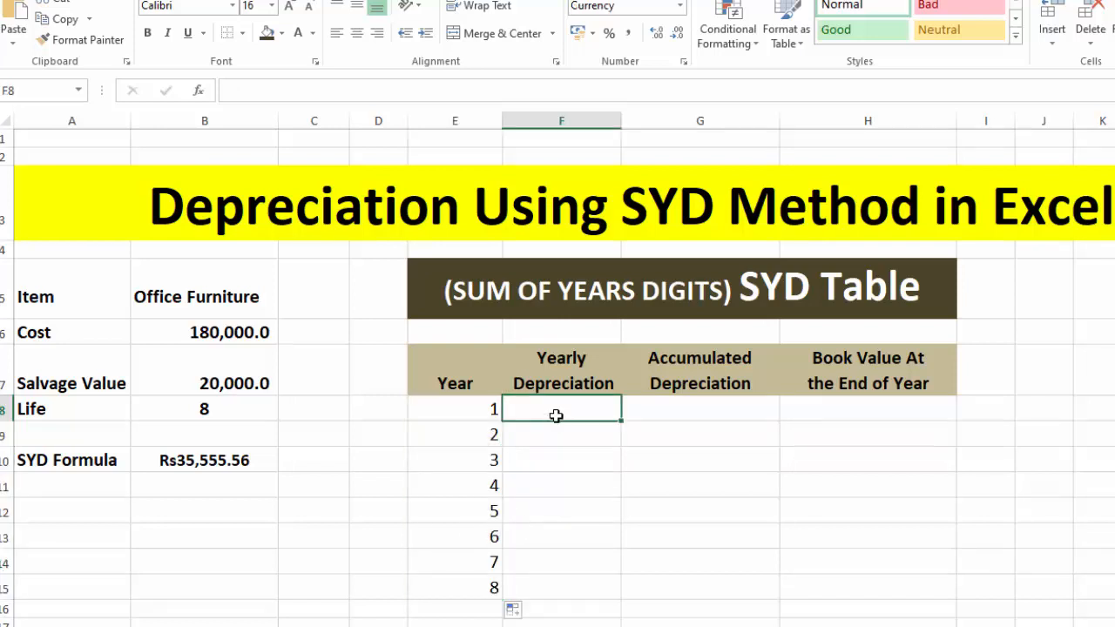
type("=")
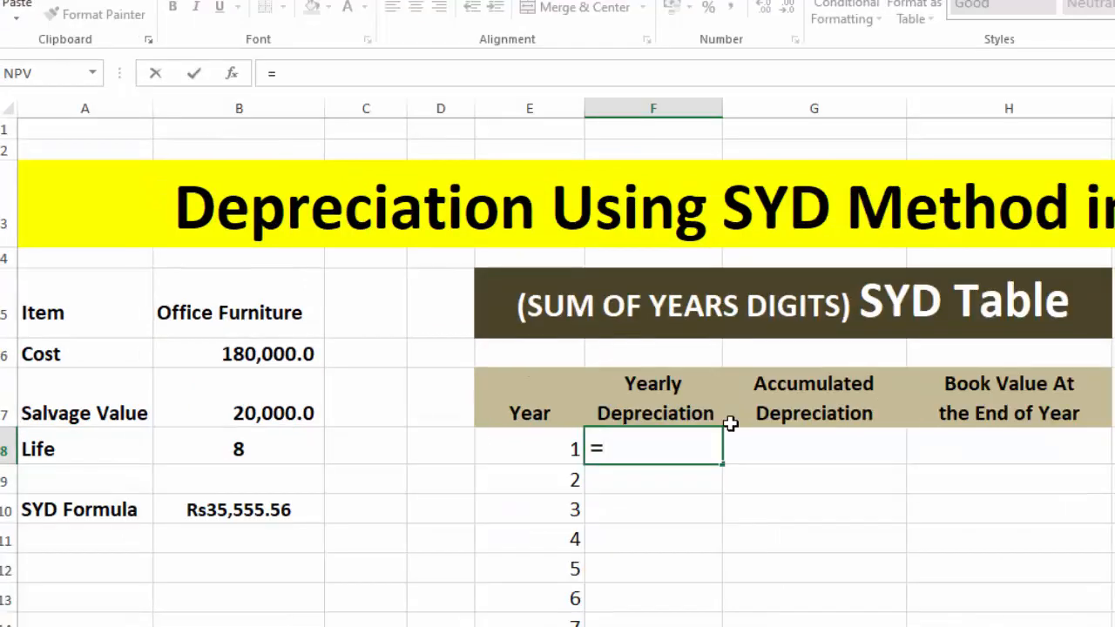
type("SYD")
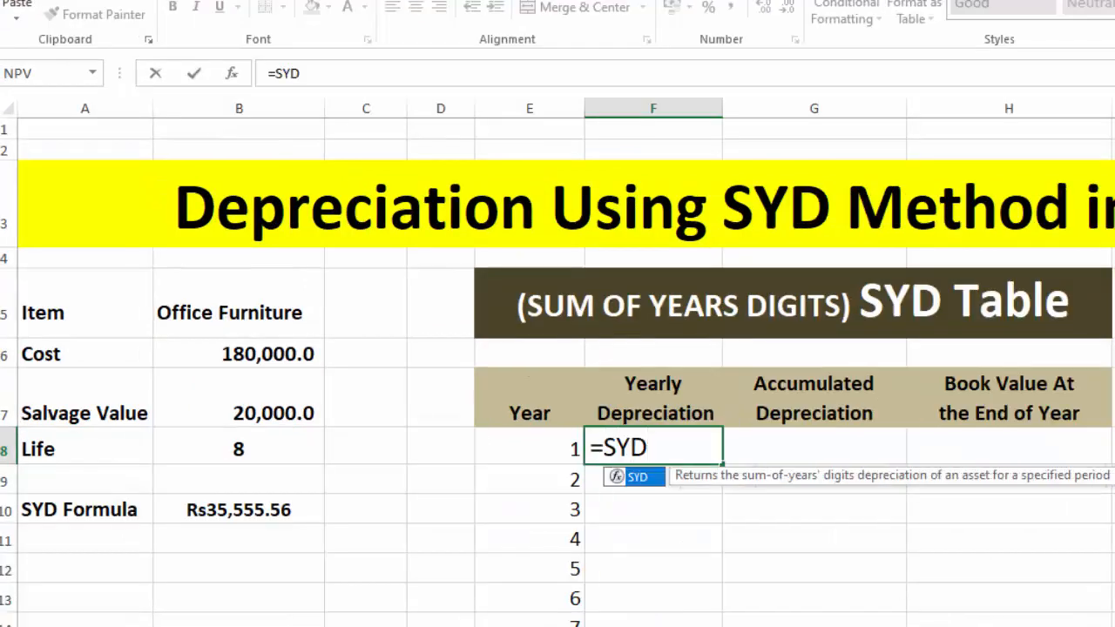
type("(")
left_click(294, 366)
type(",")
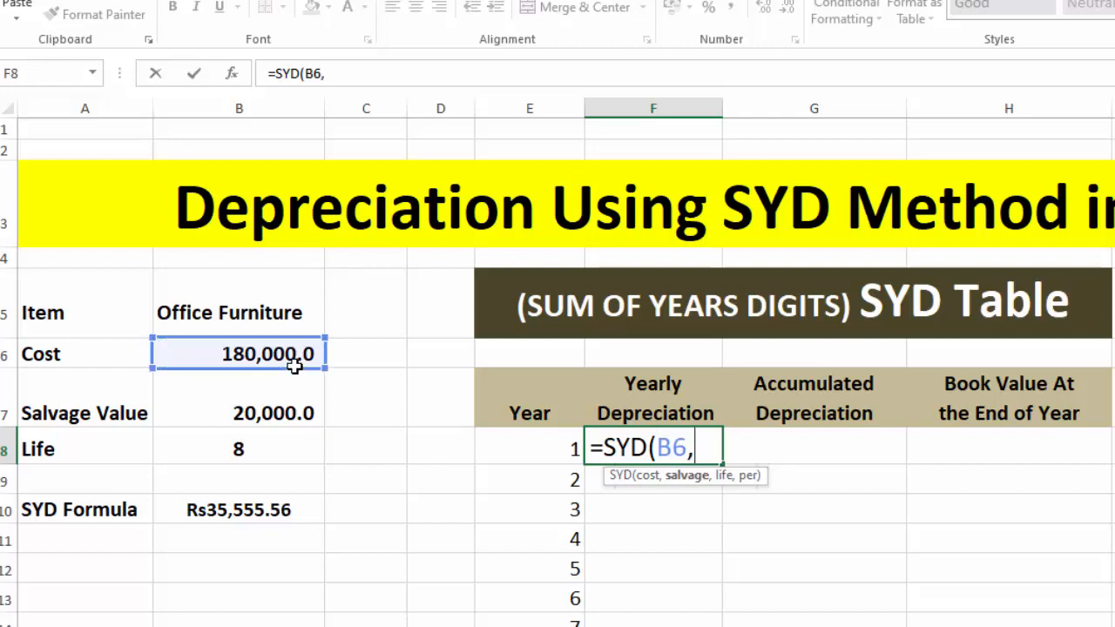
left_click(288, 407)
type(",")
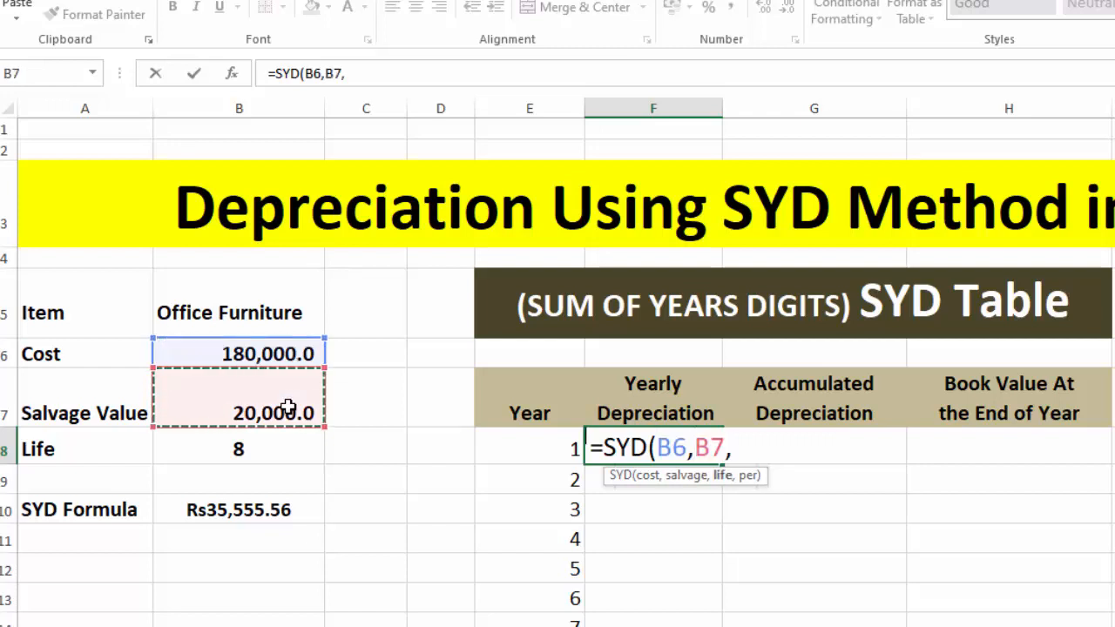
left_click(259, 448)
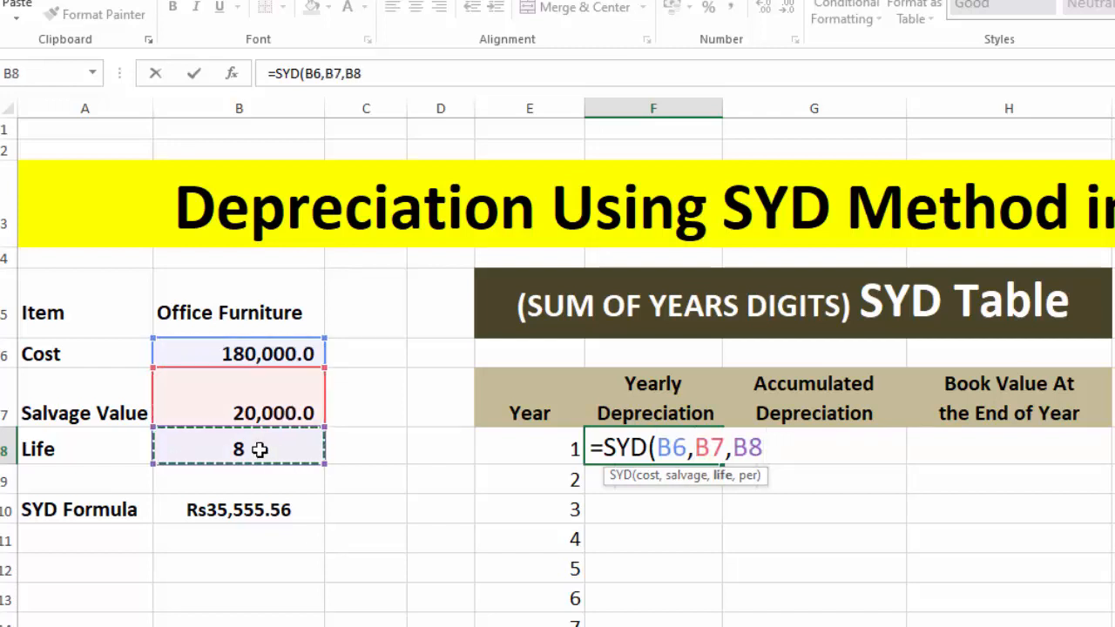
type(",")
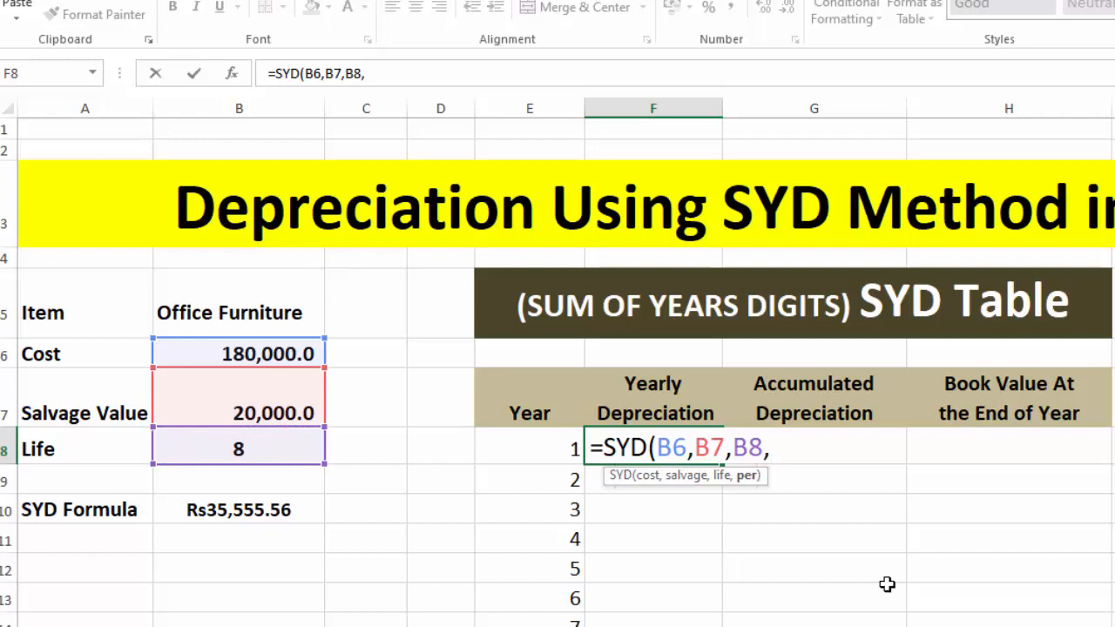
left_click(551, 448)
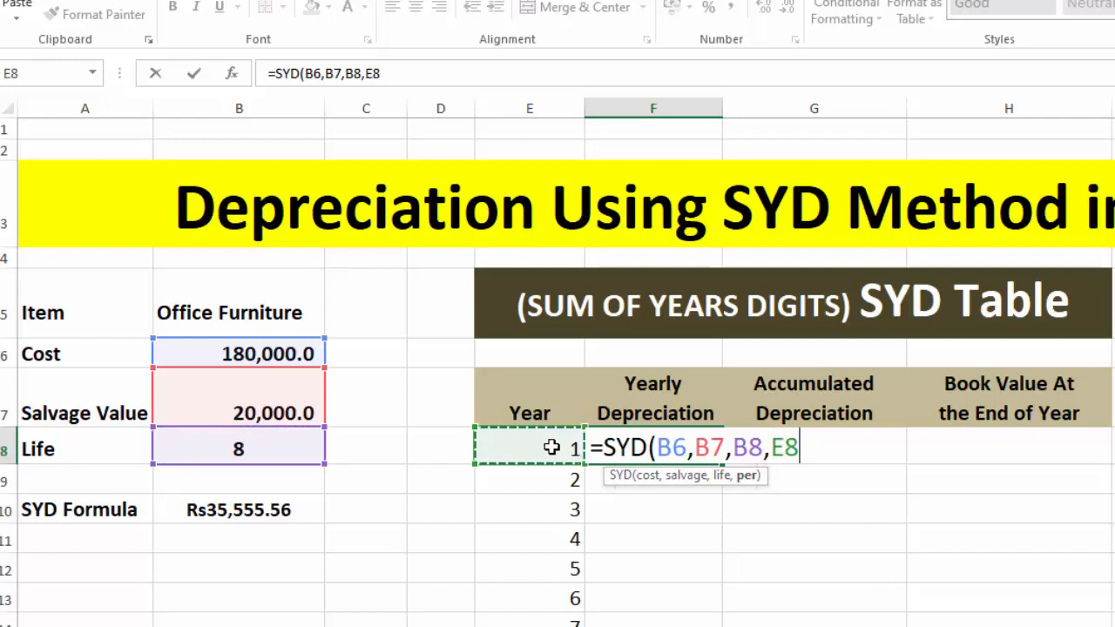
type(")")
key("Return")
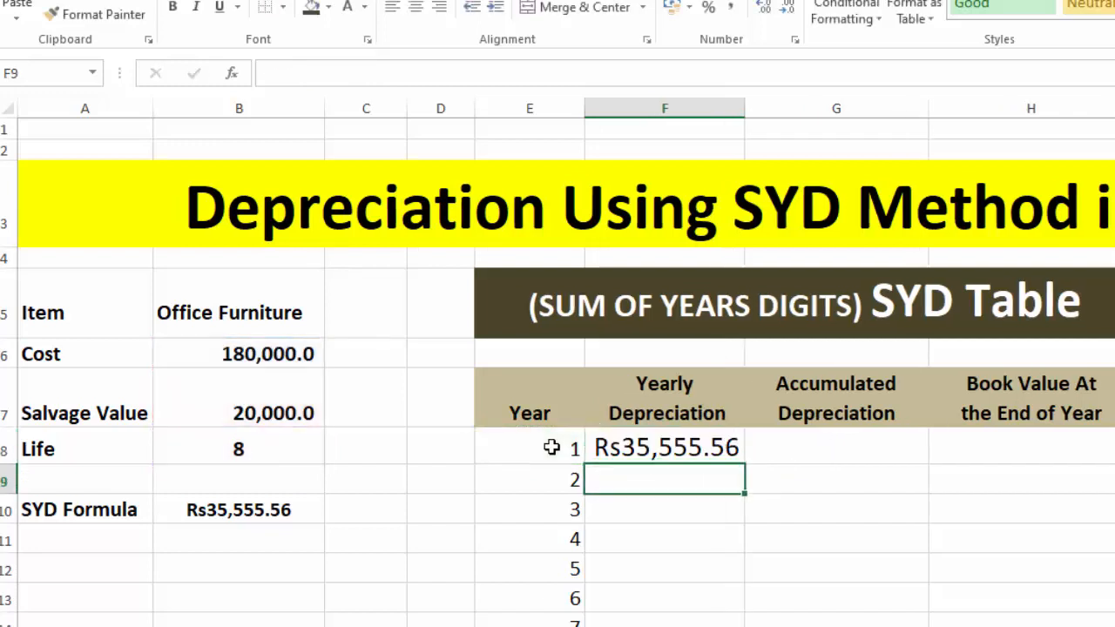
- Reduce the font size of F8 by two increments and fill its formula down the Yearly Depreciation column
left_click(643, 445)
left_click(356, 2)
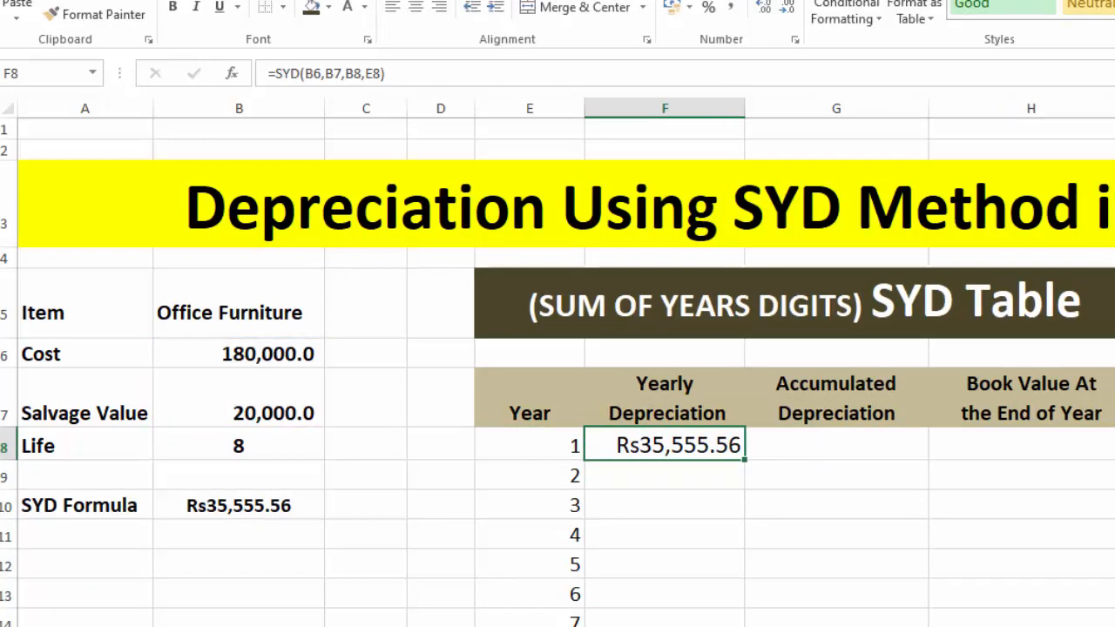
left_click(356, 2)
double_click(747, 460)
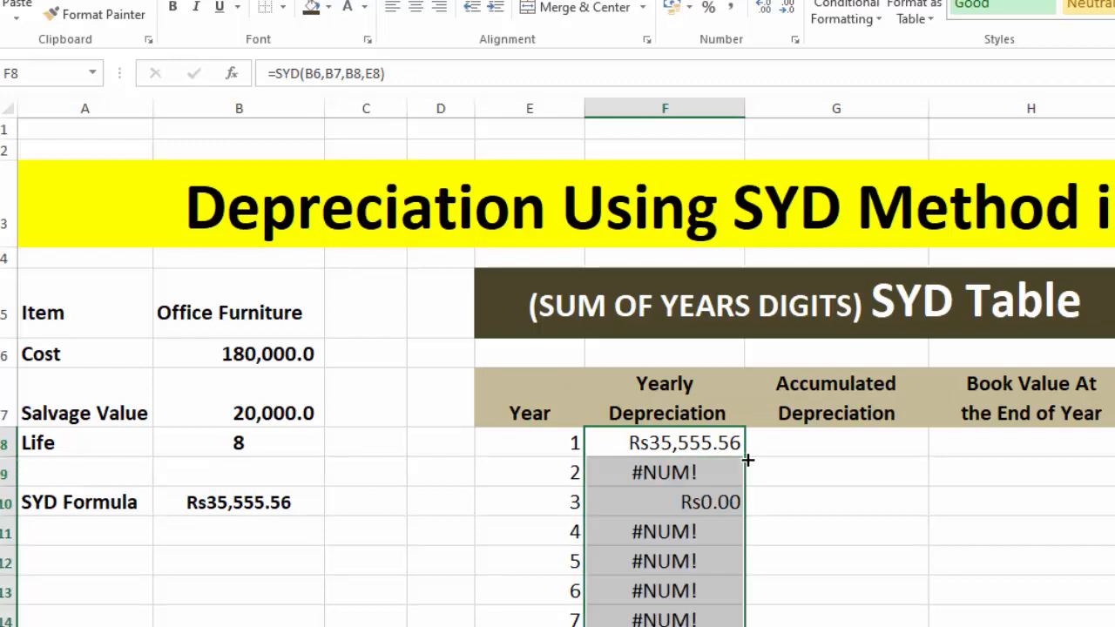
- Change the F8 formula to =SYD($B$6,$B$7,$B$8,E8) and fill it down the Yearly Depreciation column through year 8
double_click(671, 445)
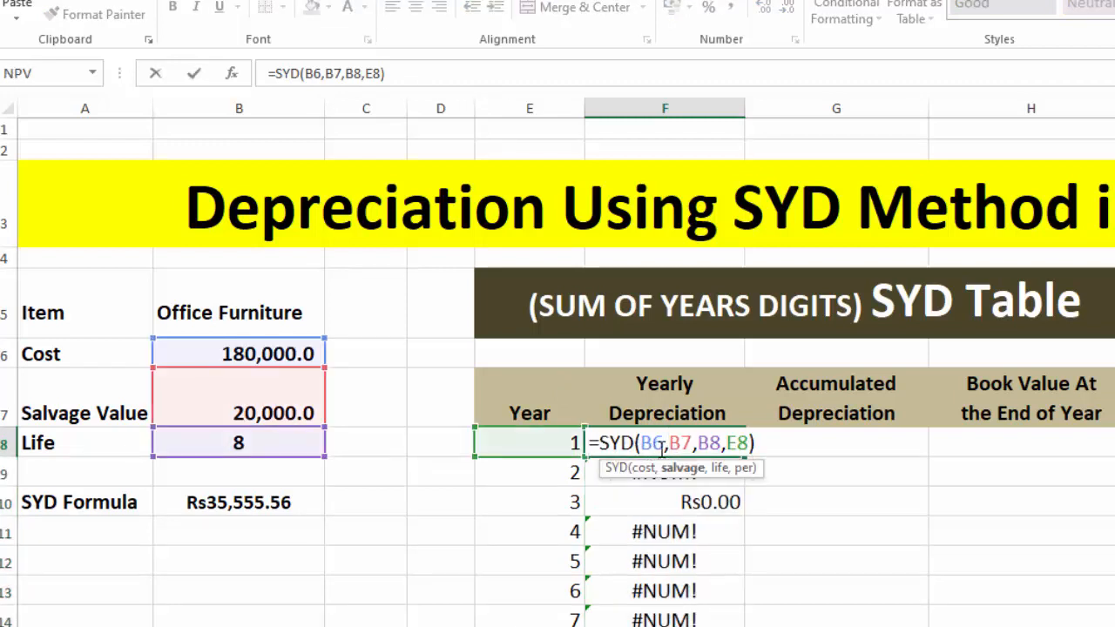
left_click(664, 445)
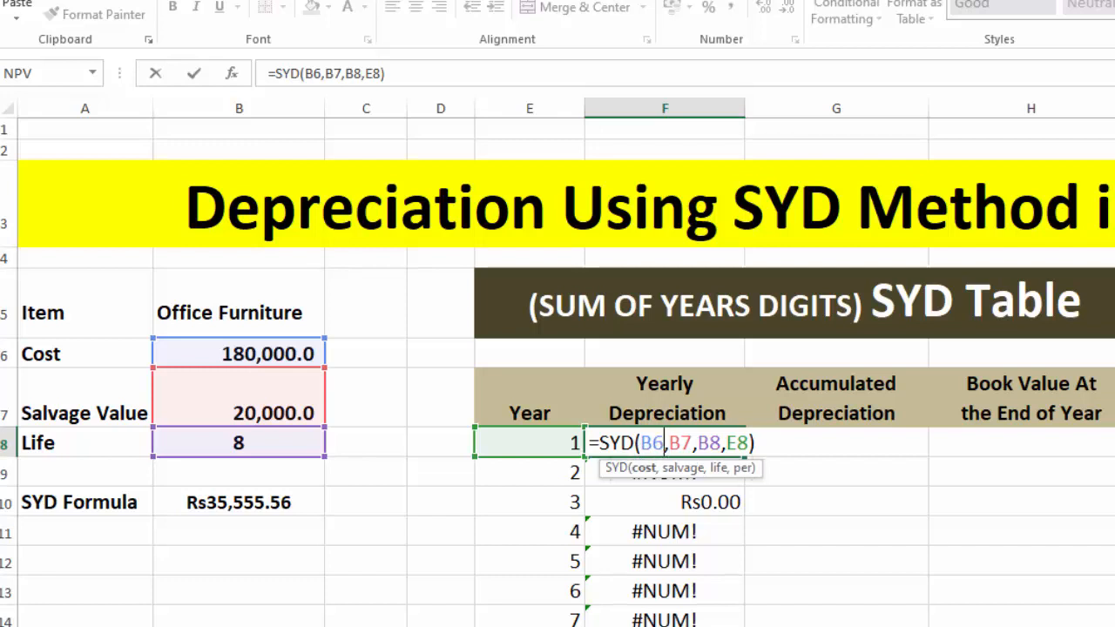
key("F4")
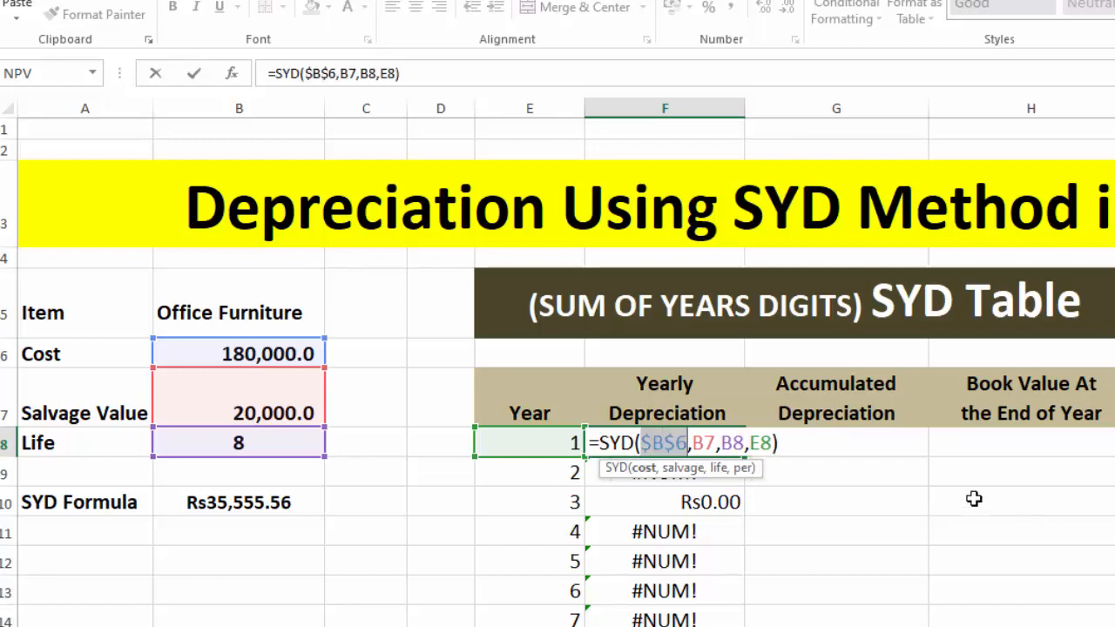
left_click(714, 444)
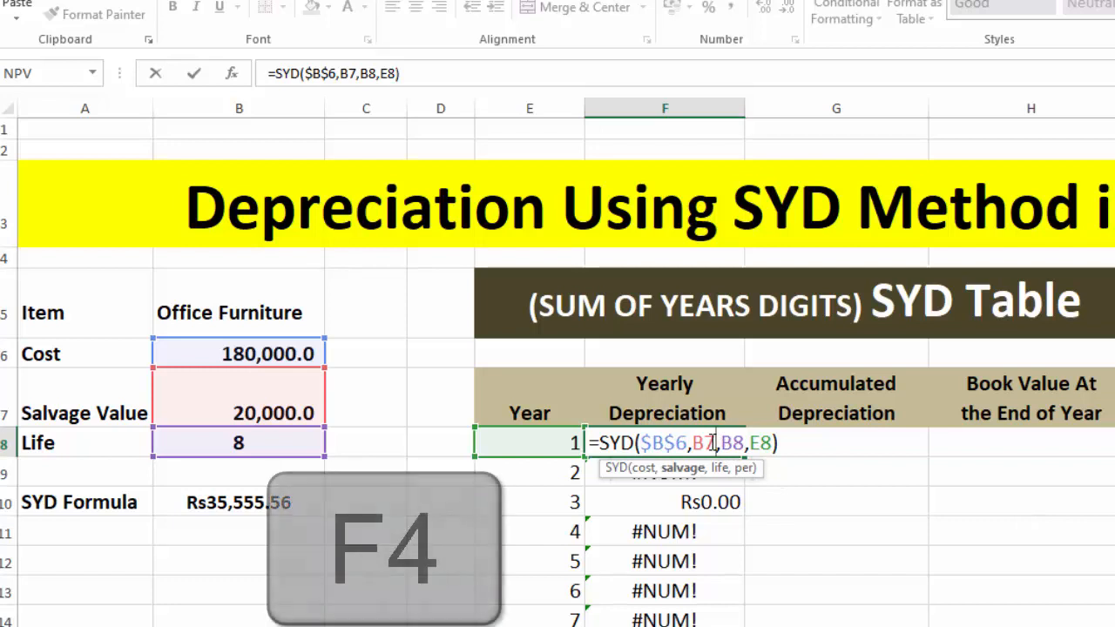
key("F4")
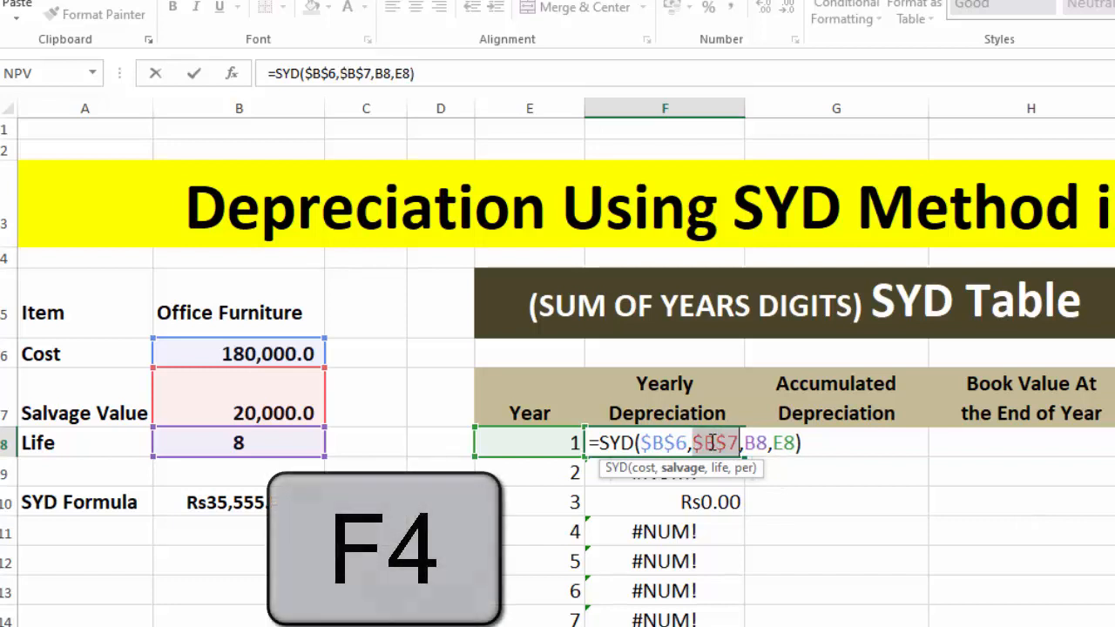
left_click(768, 442)
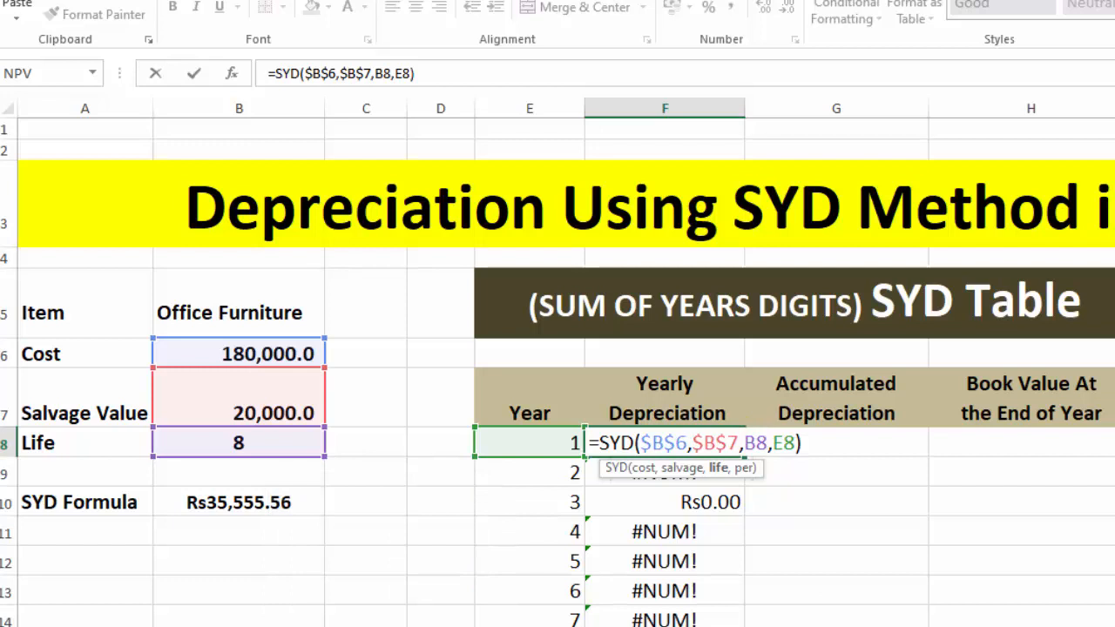
key("F4")
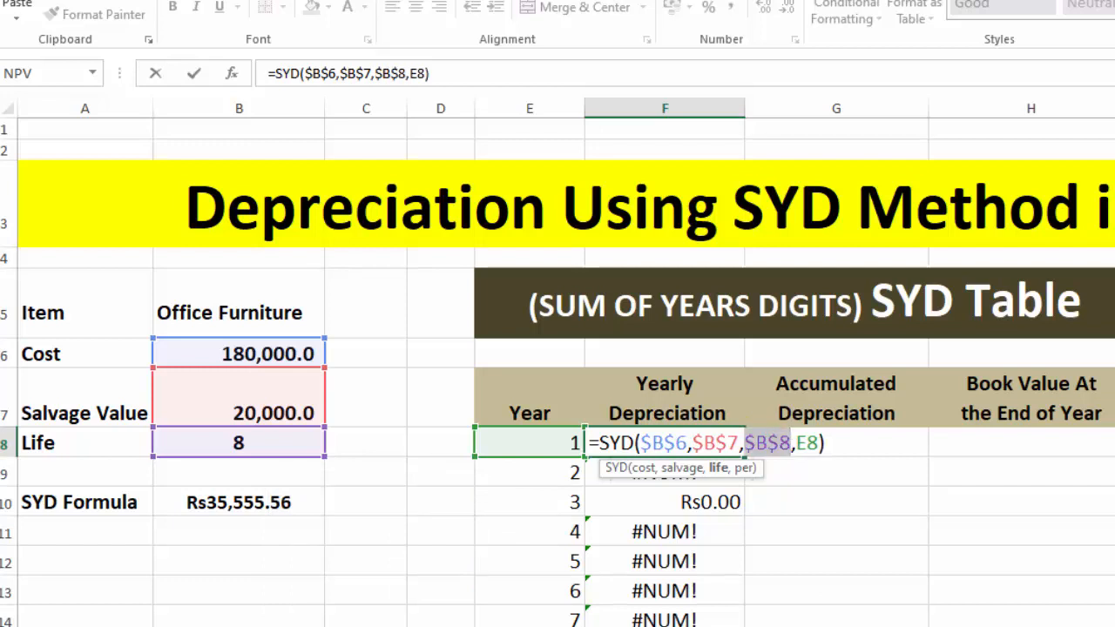
key("Return")
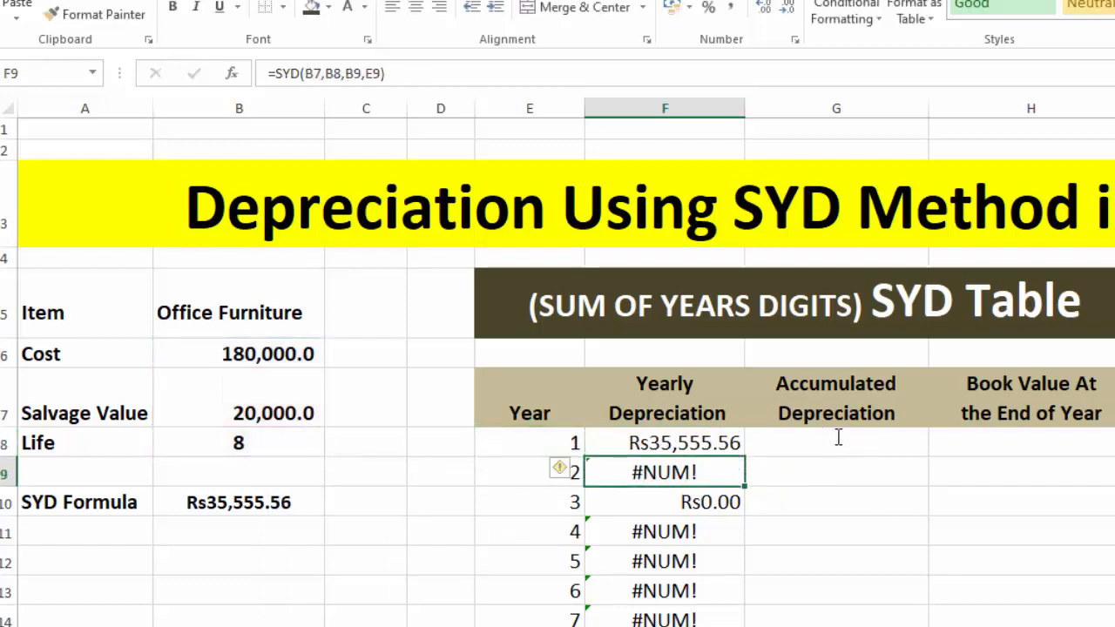
left_click(622, 443)
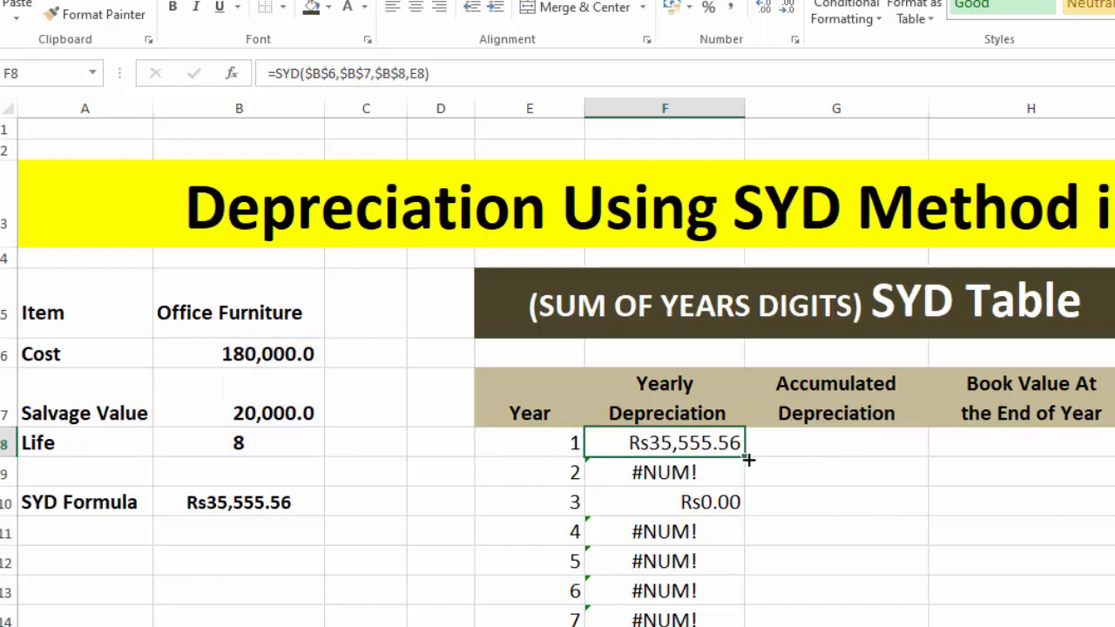
double_click(749, 460)
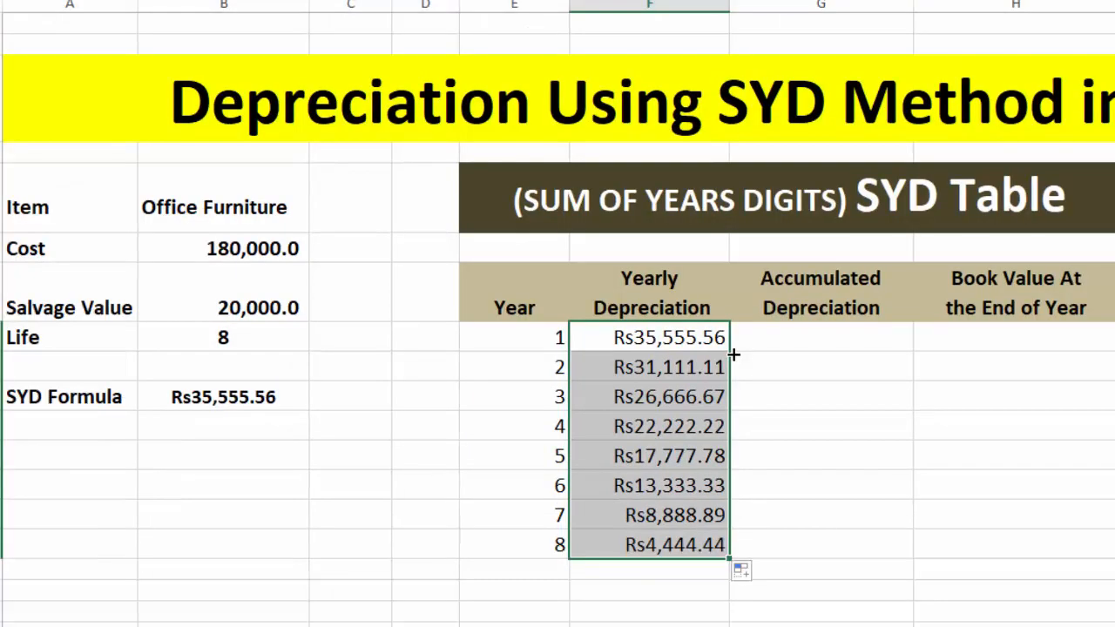
- Enter the formula =F8 in G8 for the year 1 accumulated depreciation
left_click(796, 343)
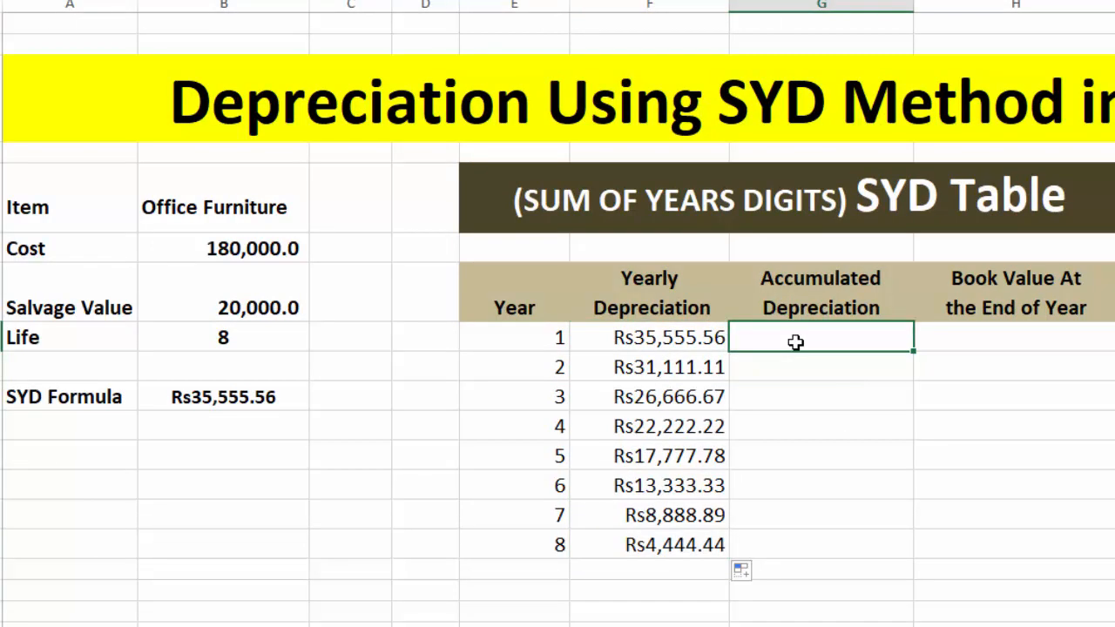
type("=")
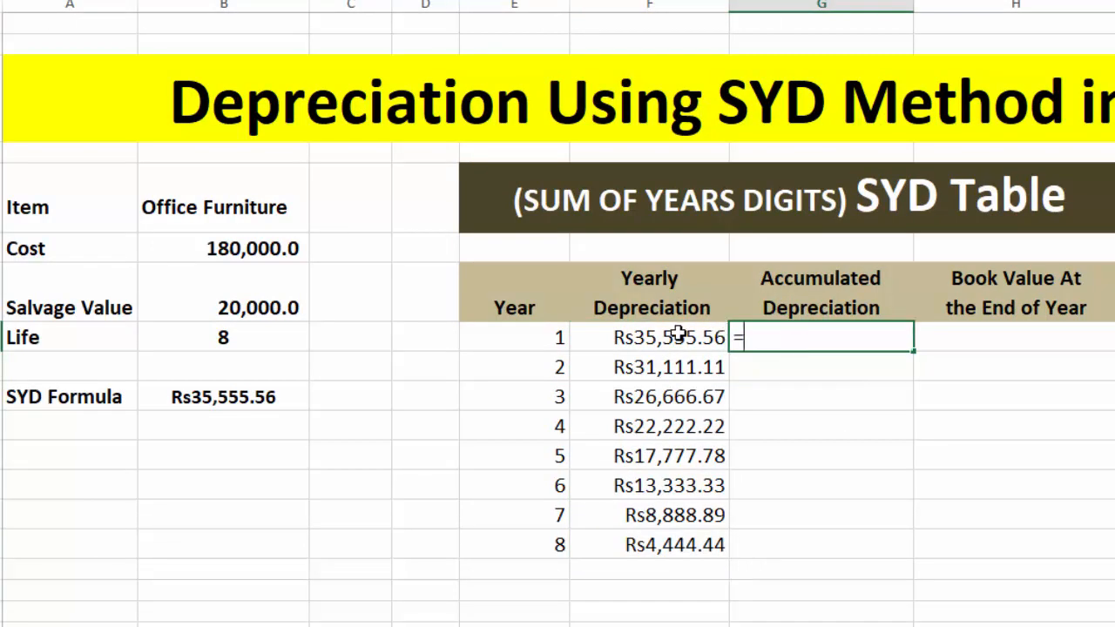
left_click(678, 337)
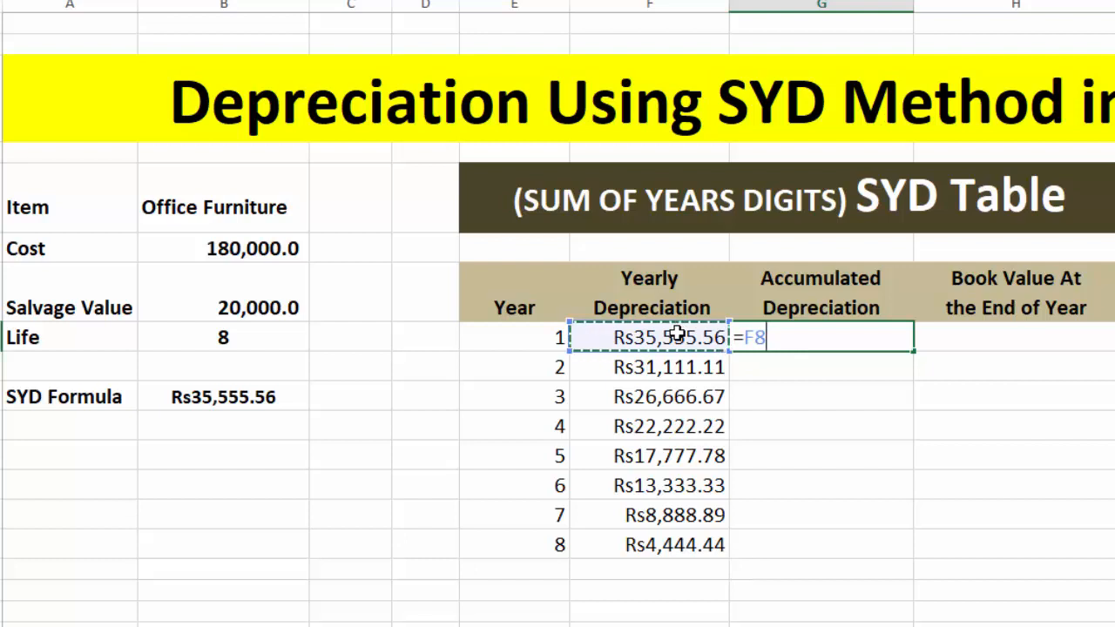
key("Return")
- Enter the formula =G8+F9 in G9 and fill it down the Accumulated Depreciation column through year 8
type("=")
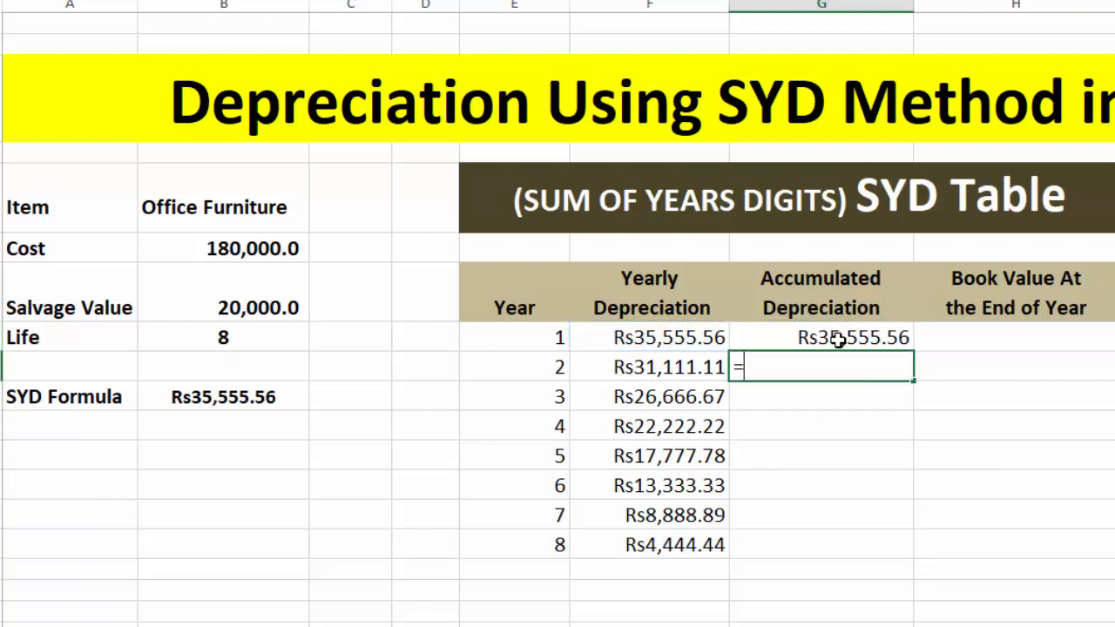
left_click(836, 340)
type("+")
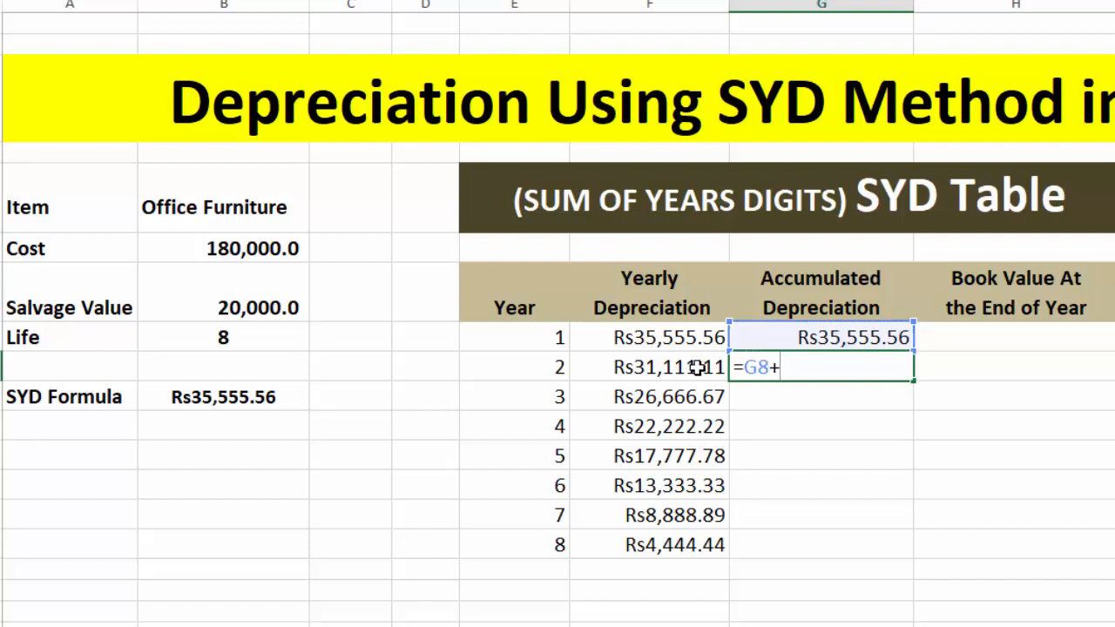
left_click(697, 367)
key("Return")
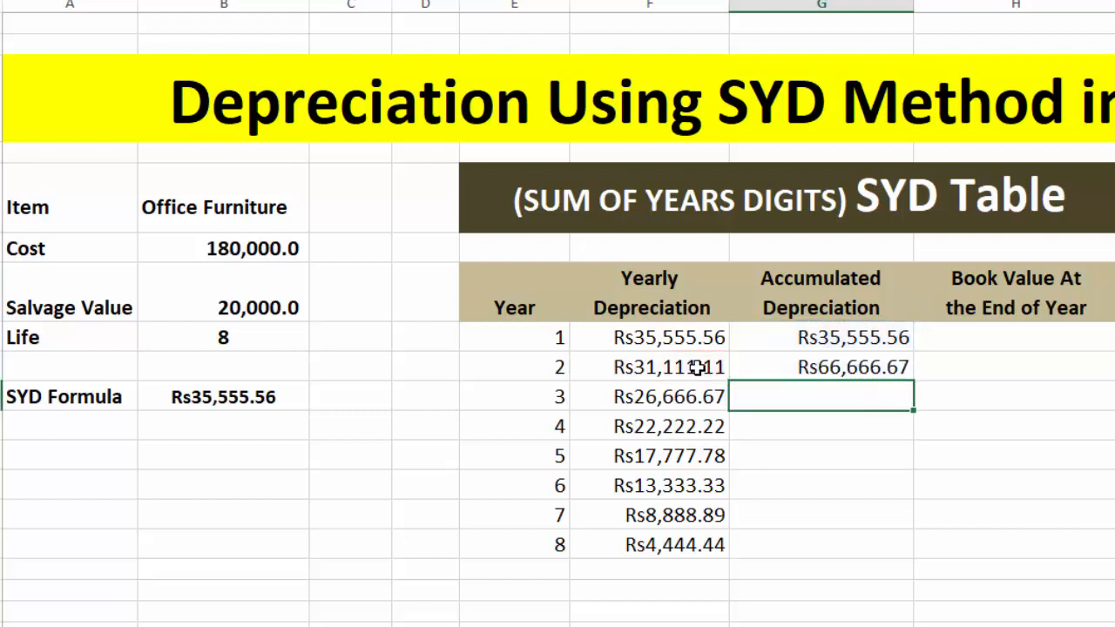
left_click(873, 366)
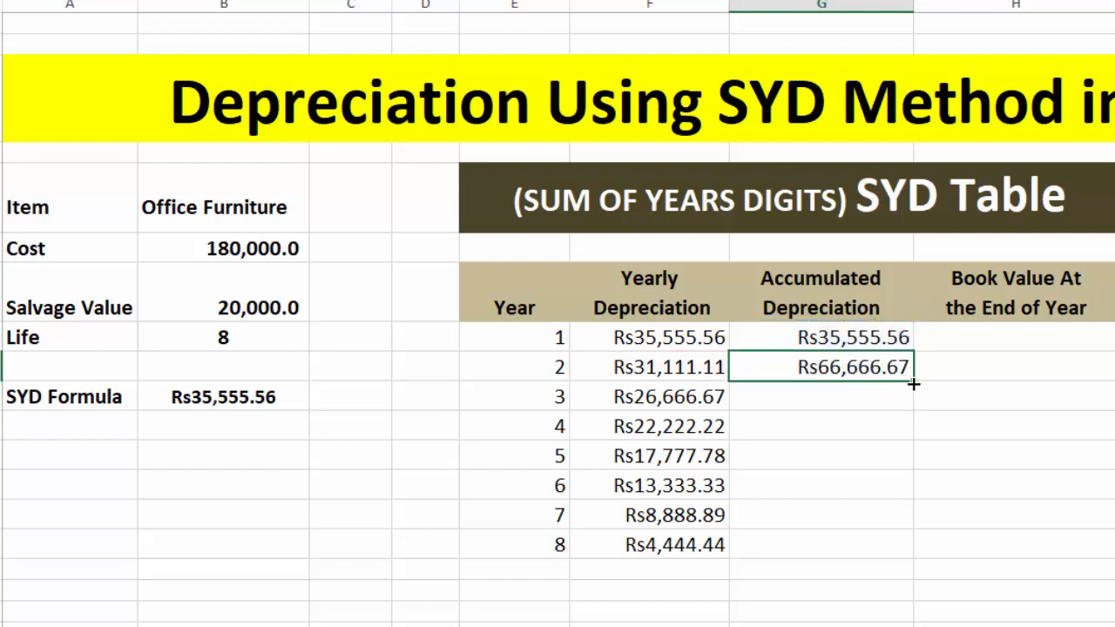
double_click(913, 383)
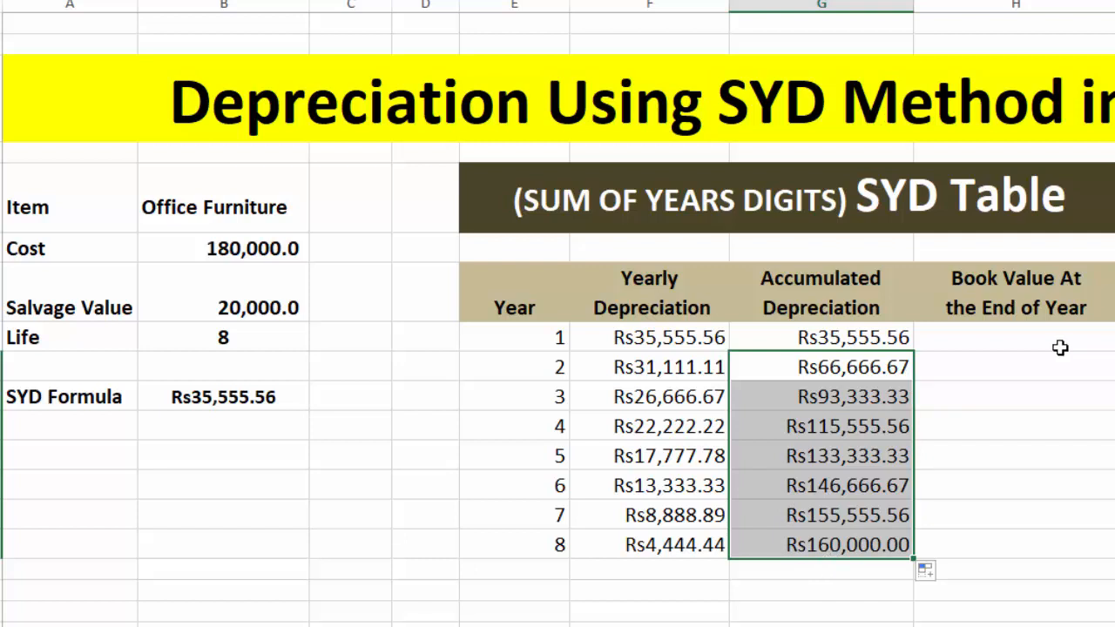
- Enter the formula =B6-G8 in H8 for the year 1 book value
left_click(1033, 343)
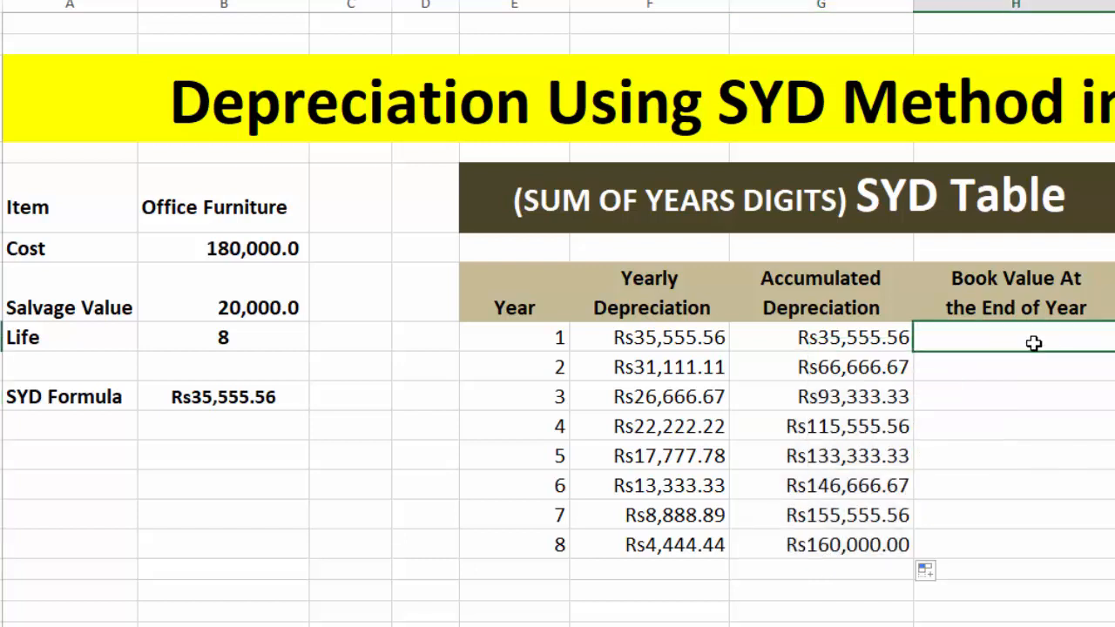
type("=")
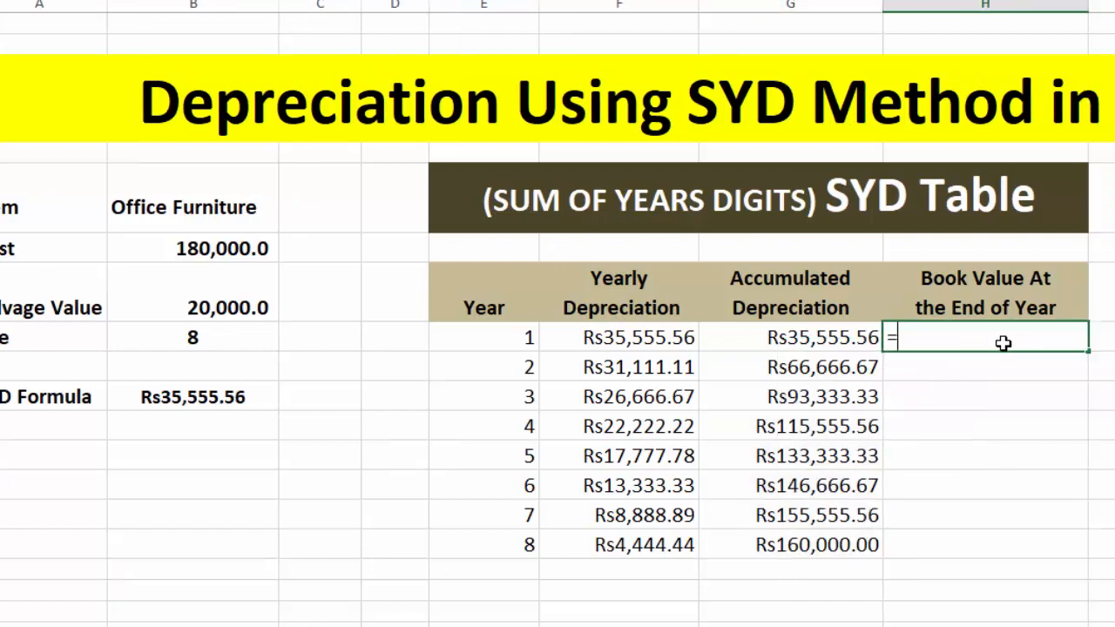
left_click(253, 247)
type("-")
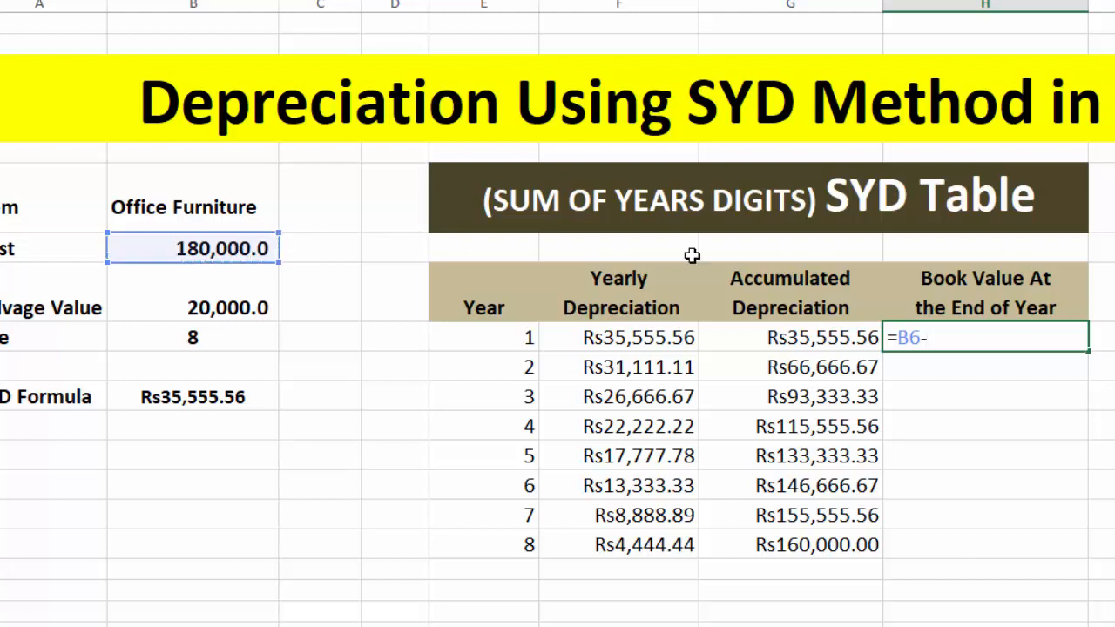
left_click(786, 338)
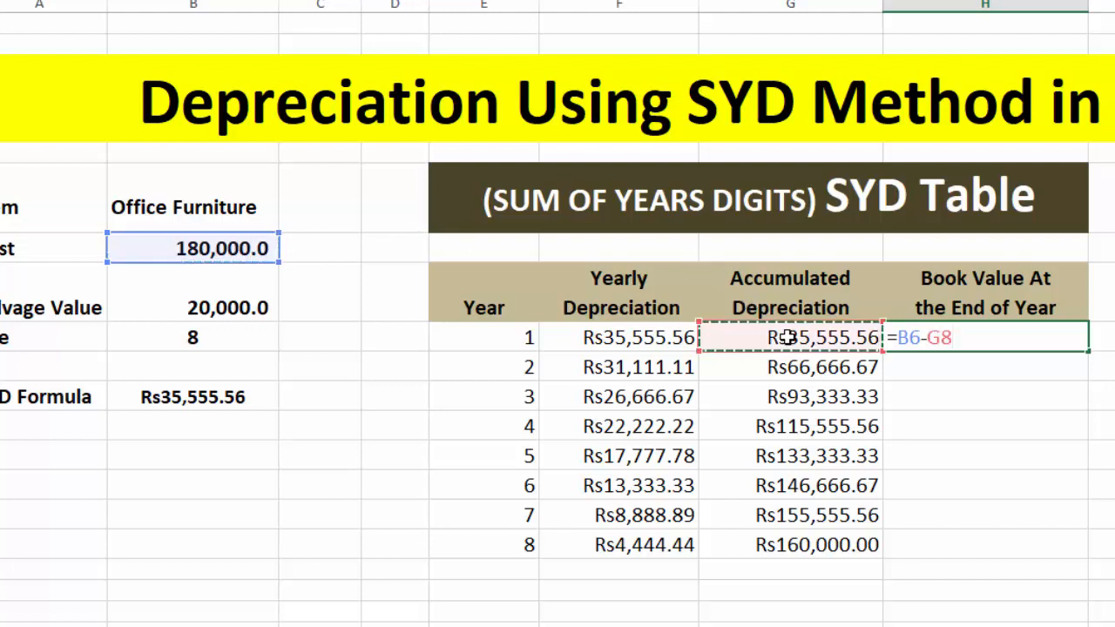
key("Return")
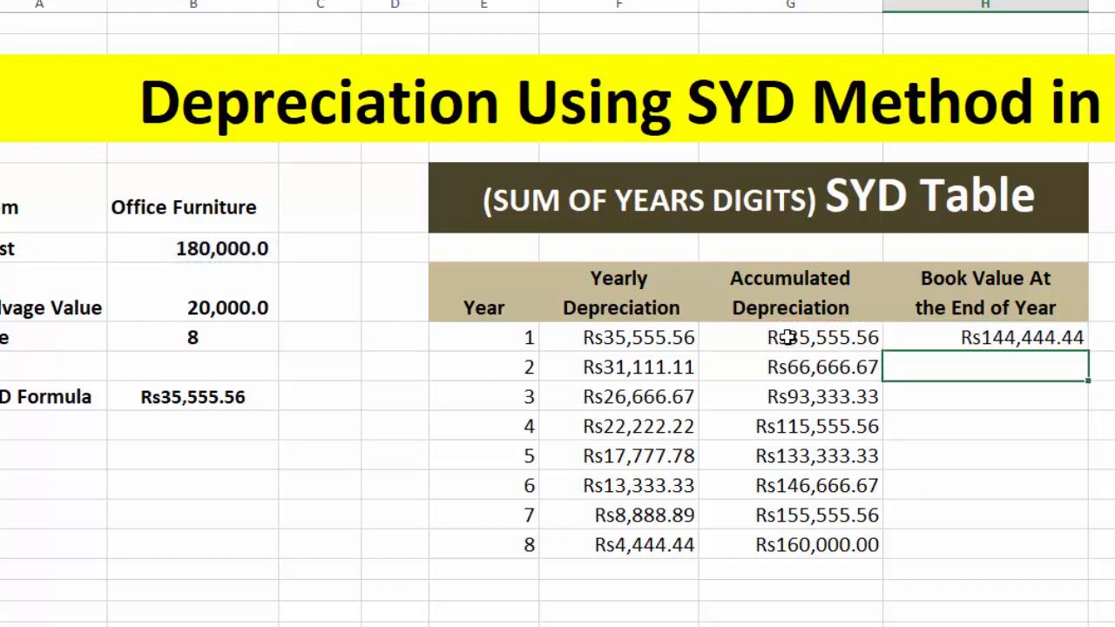
- Enter the formula =$B$6-G8 in H8 and fill it down the Book Value column through year 8
double_click(1021, 338)
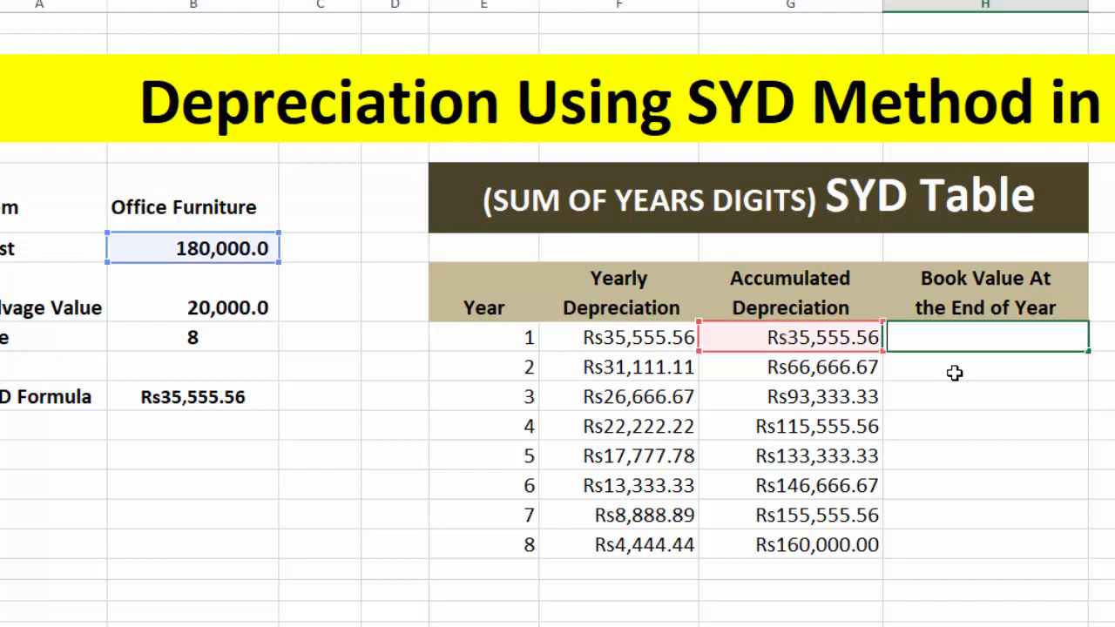
type("=")
left_click(260, 247)
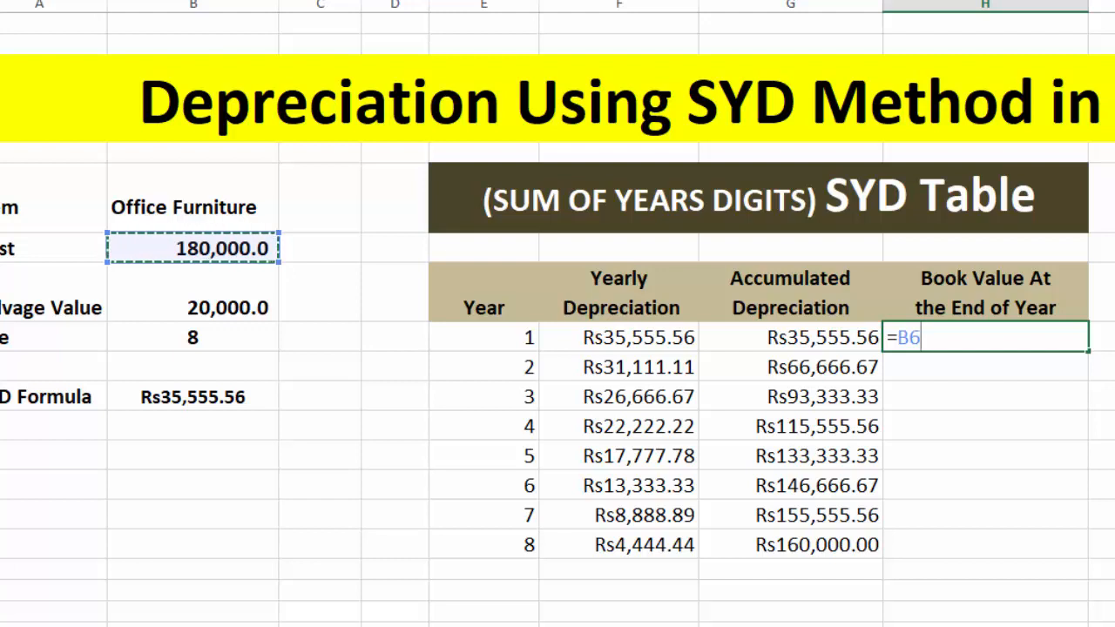
key("F4")
type("-")
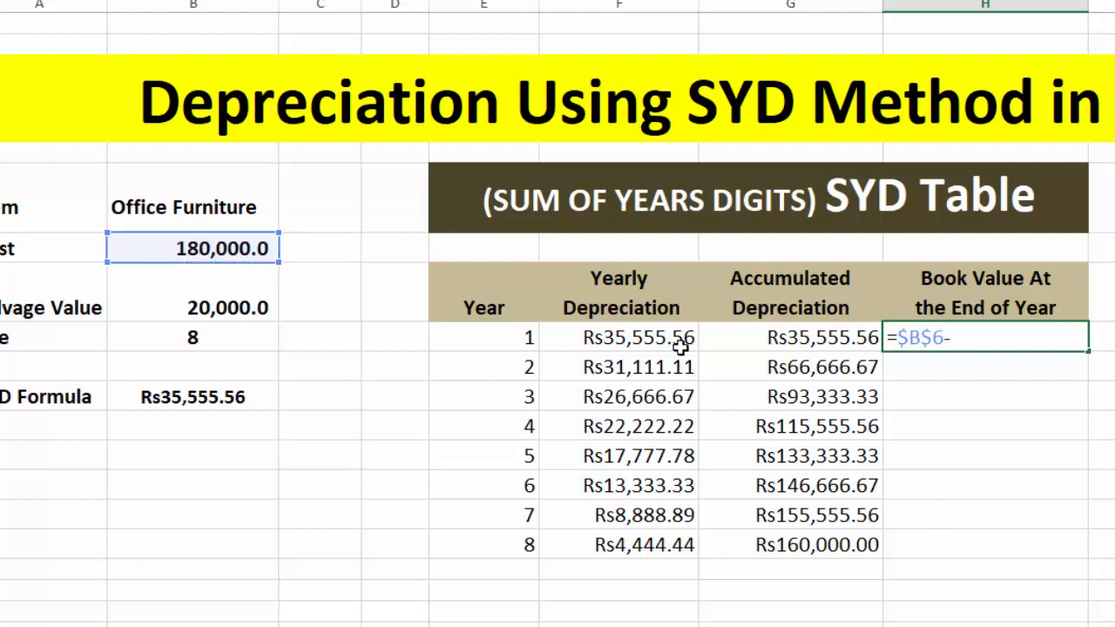
left_click(776, 341)
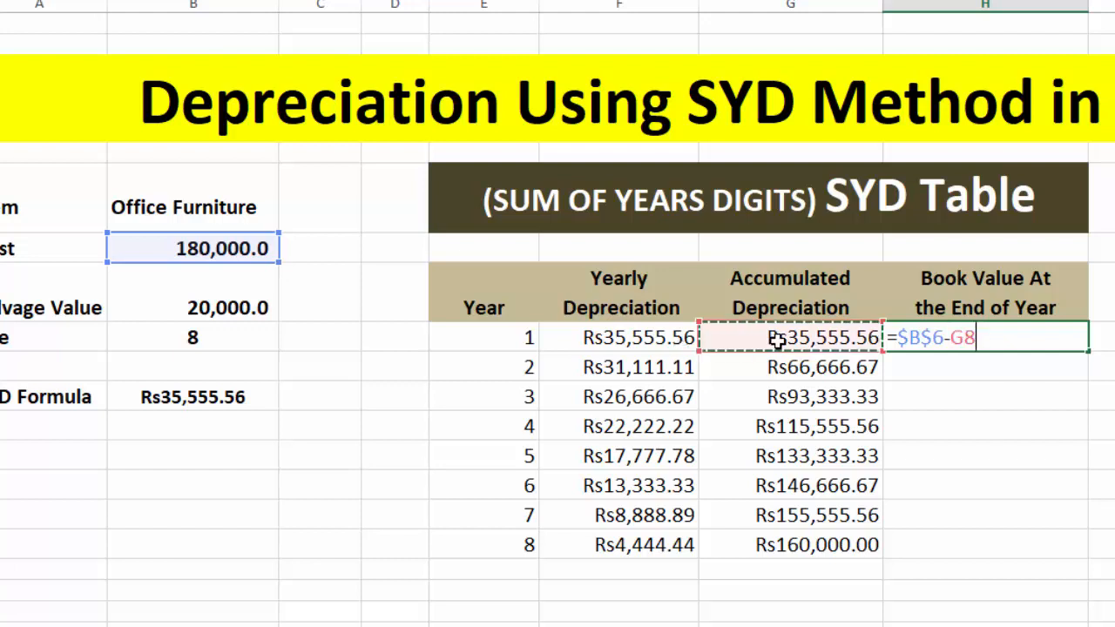
key("Return")
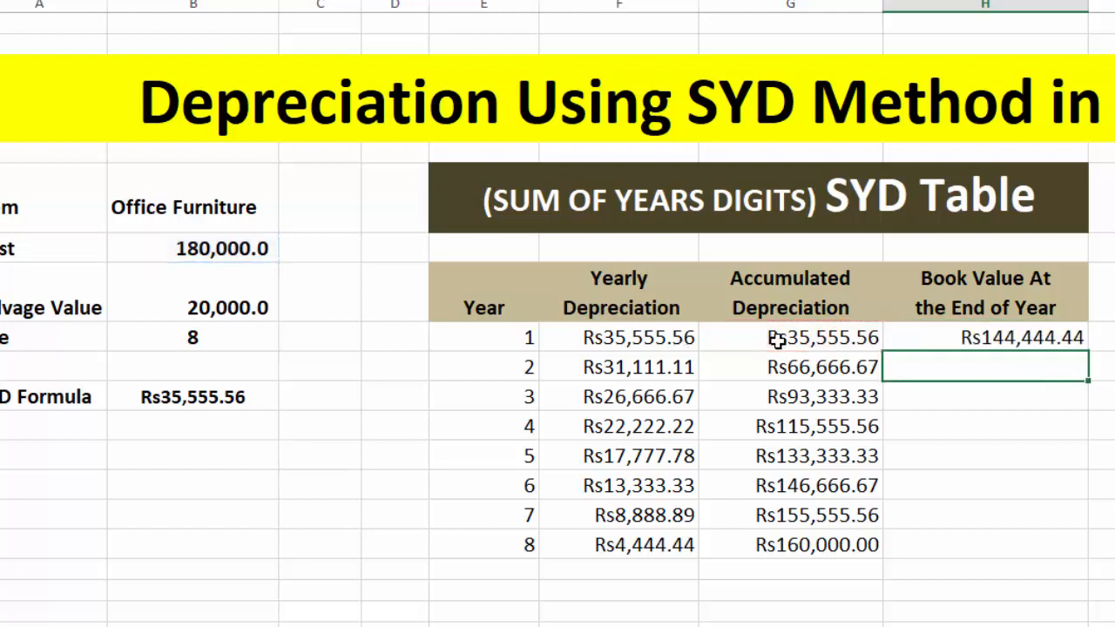
left_click(1011, 341)
double_click(1088, 353)
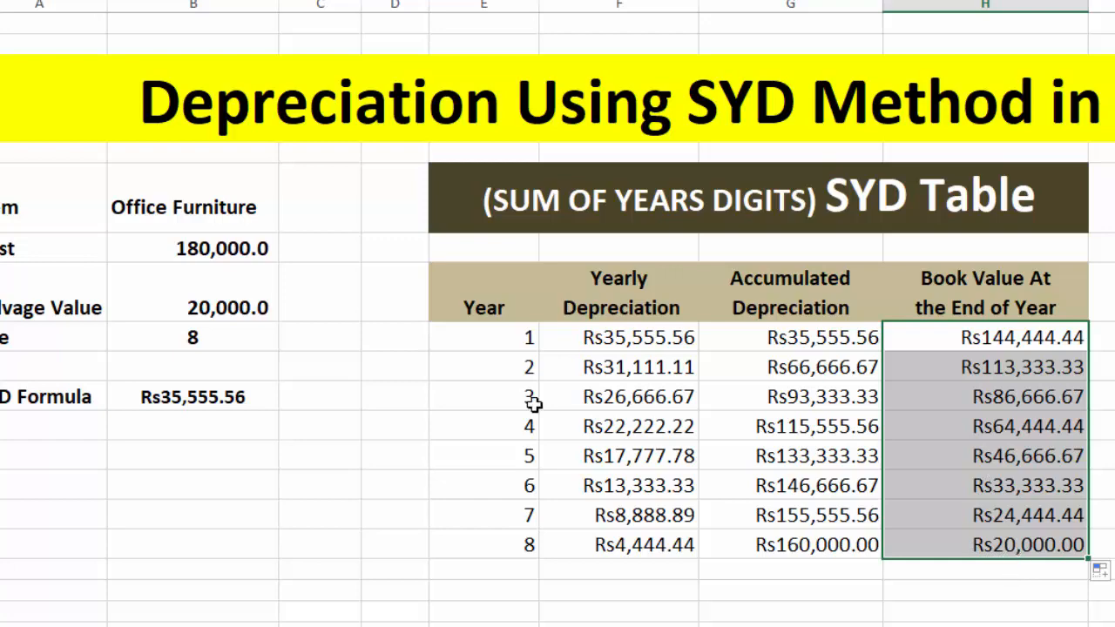
left_click(219, 319)
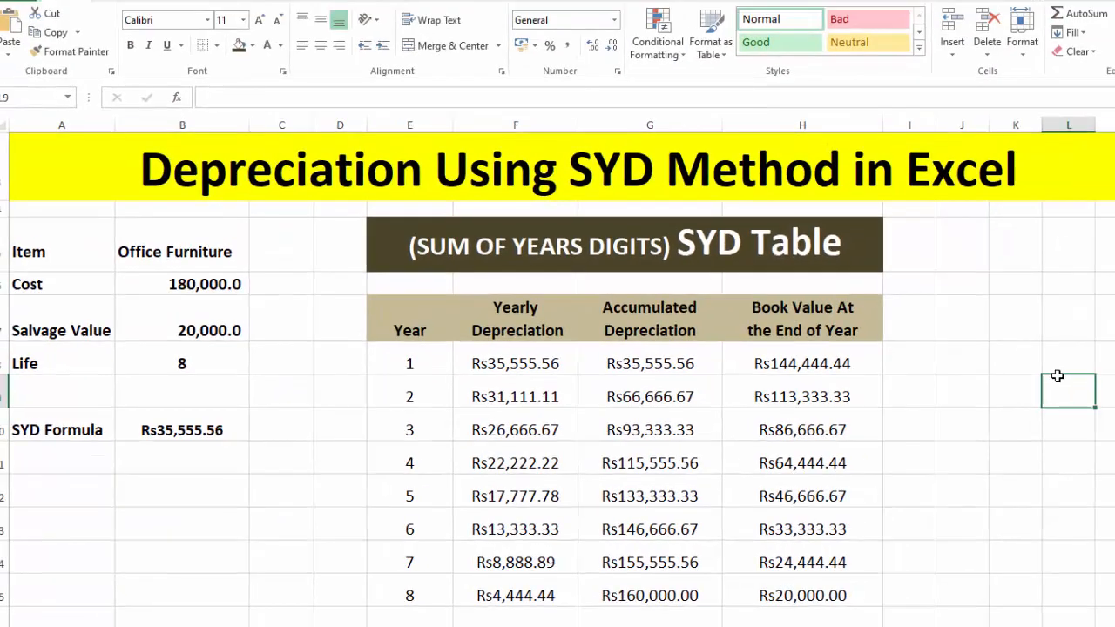